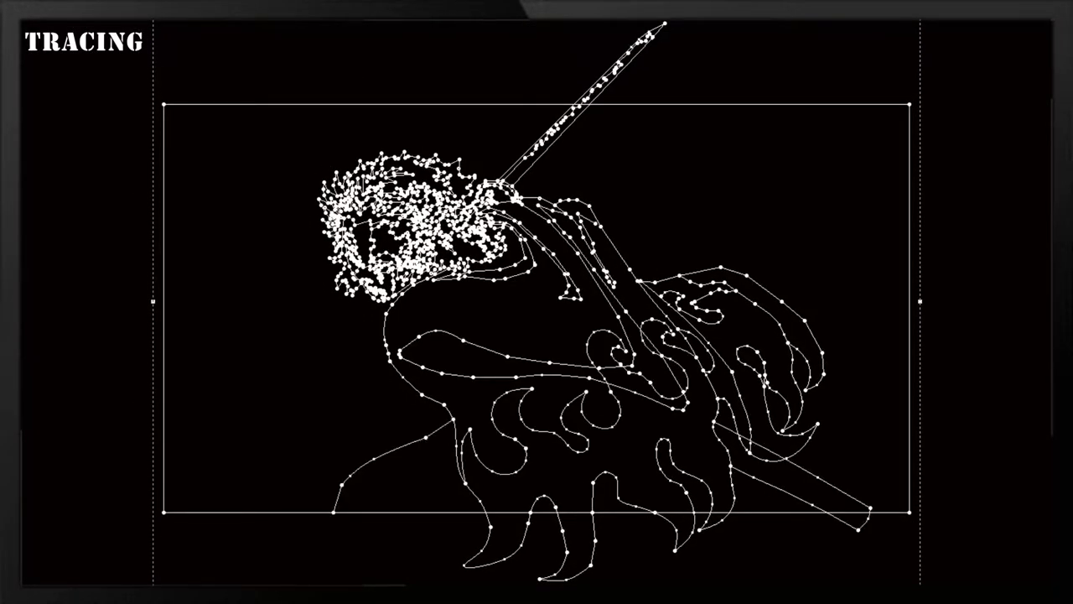
left_click(95, 165)
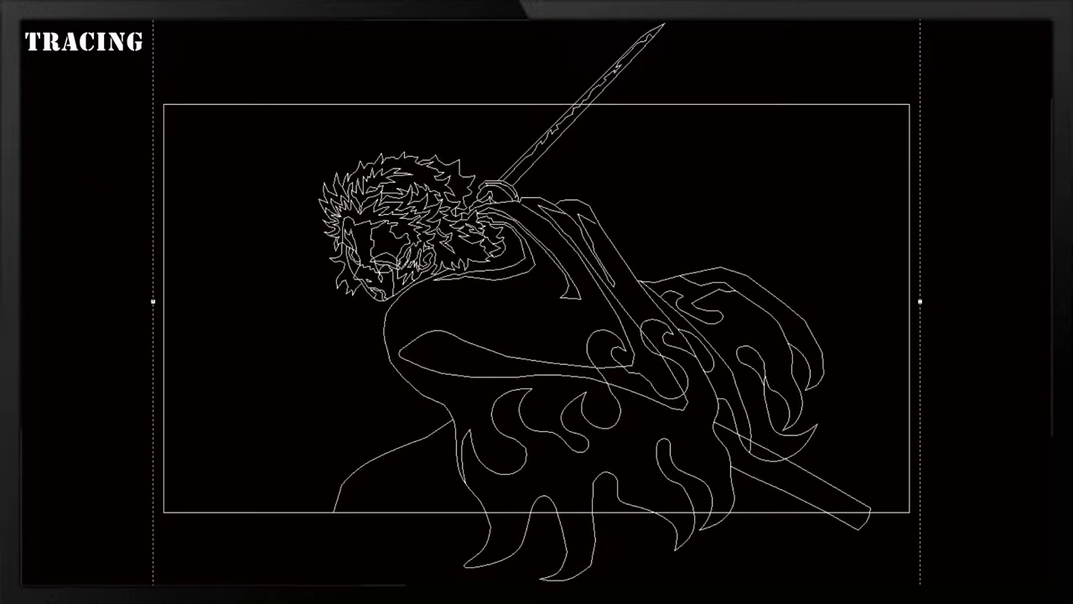
scroll(524, 299, "up", 3)
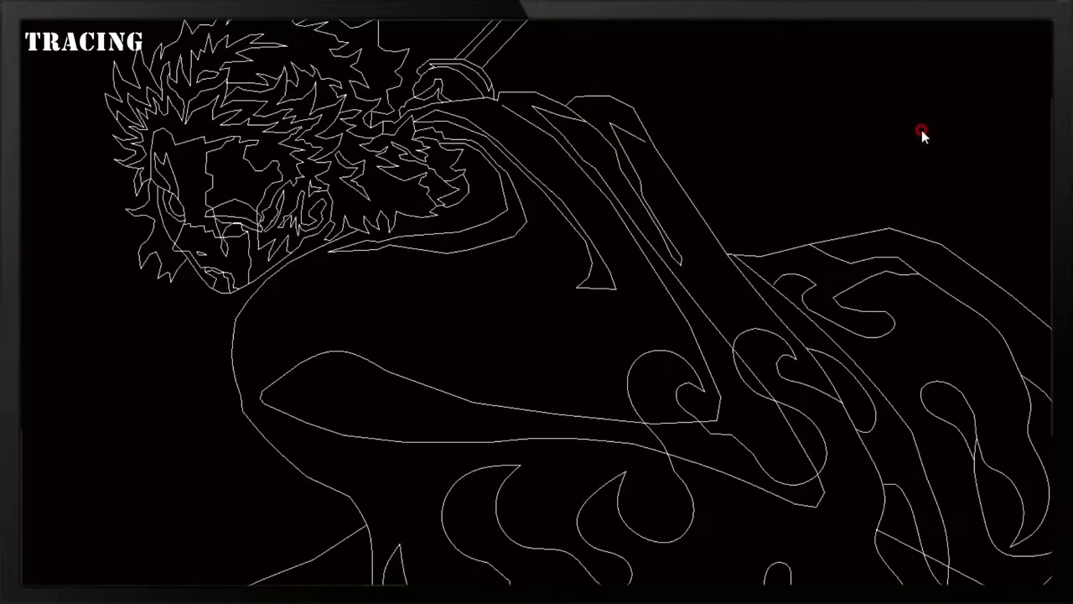
left_click(210, 168)
left_click(394, 252)
left_click(620, 302)
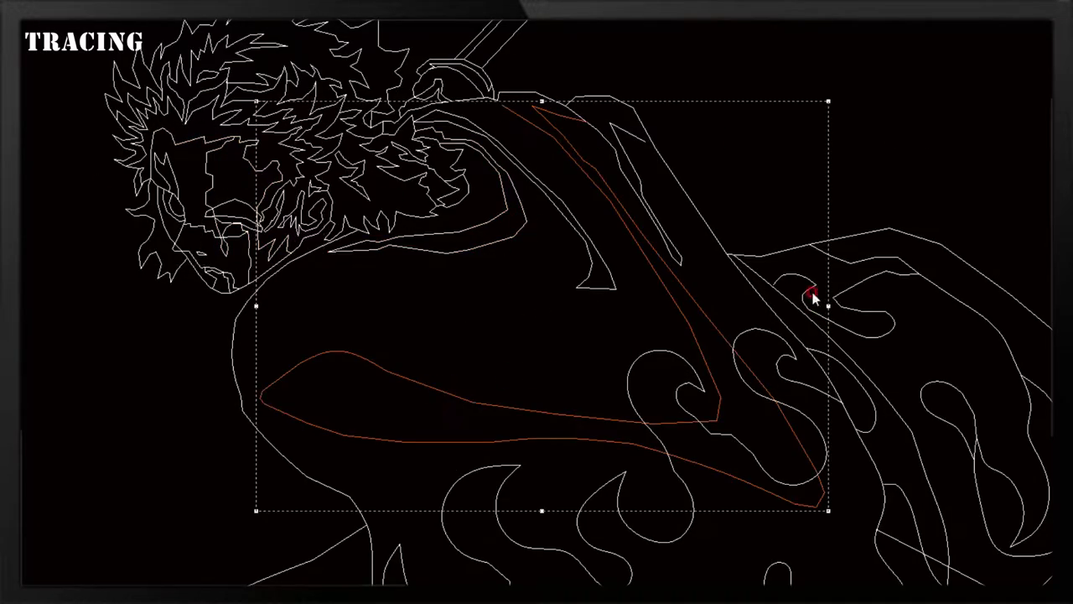
left_click(778, 260)
left_click(704, 224)
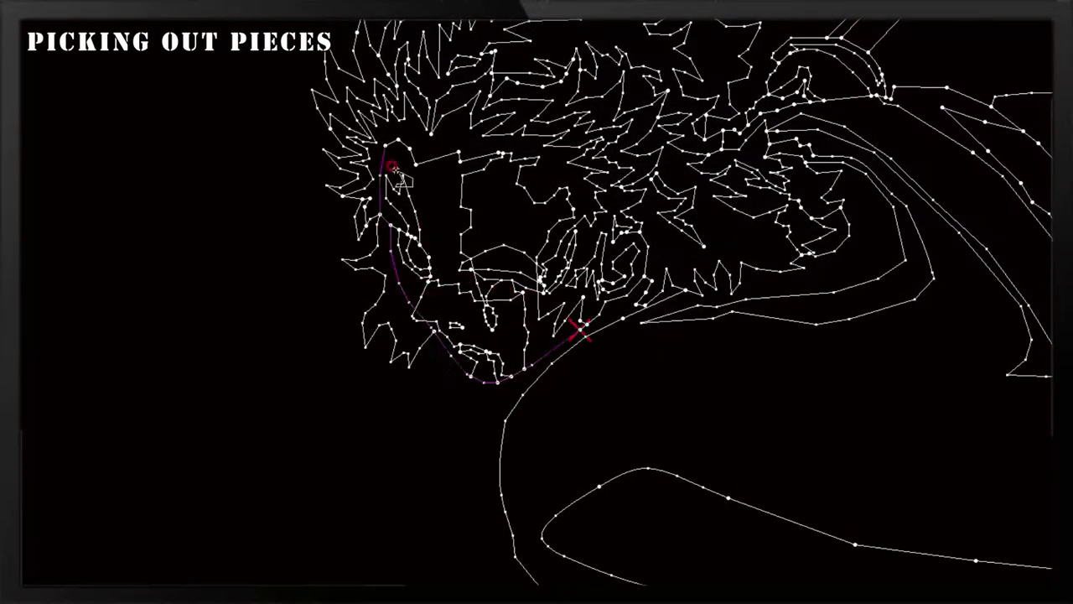
- Pick out the face outline as a closed piece with Finish Drawing, then mark the hair tuft's end point
scroll(540, 191, "up", 3)
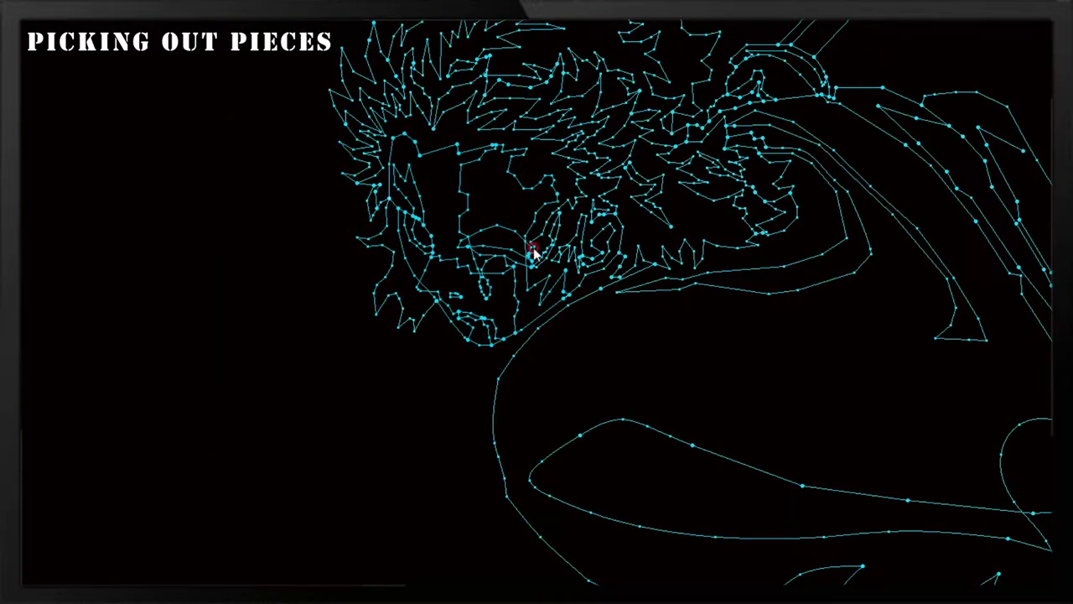
scroll(531, 252, "down", 3)
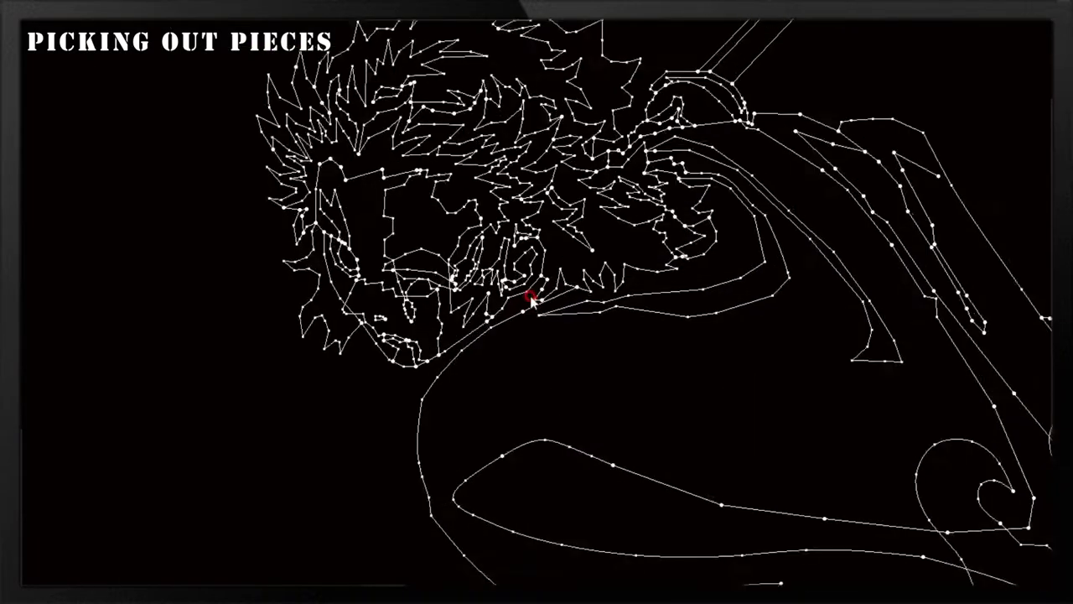
left_click(364, 383)
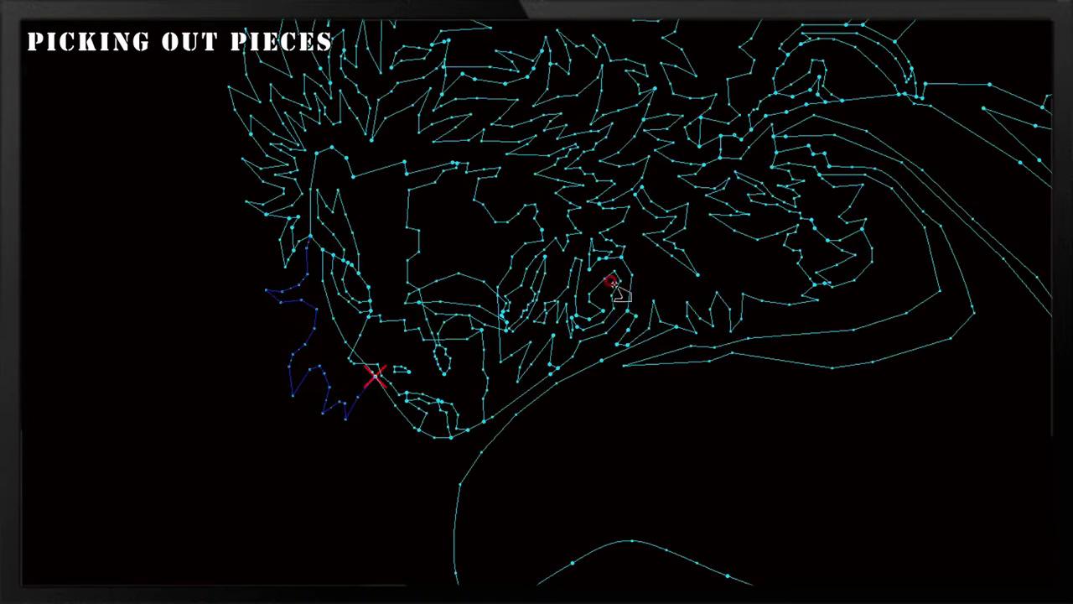
right_click(251, 286)
left_click(240, 303)
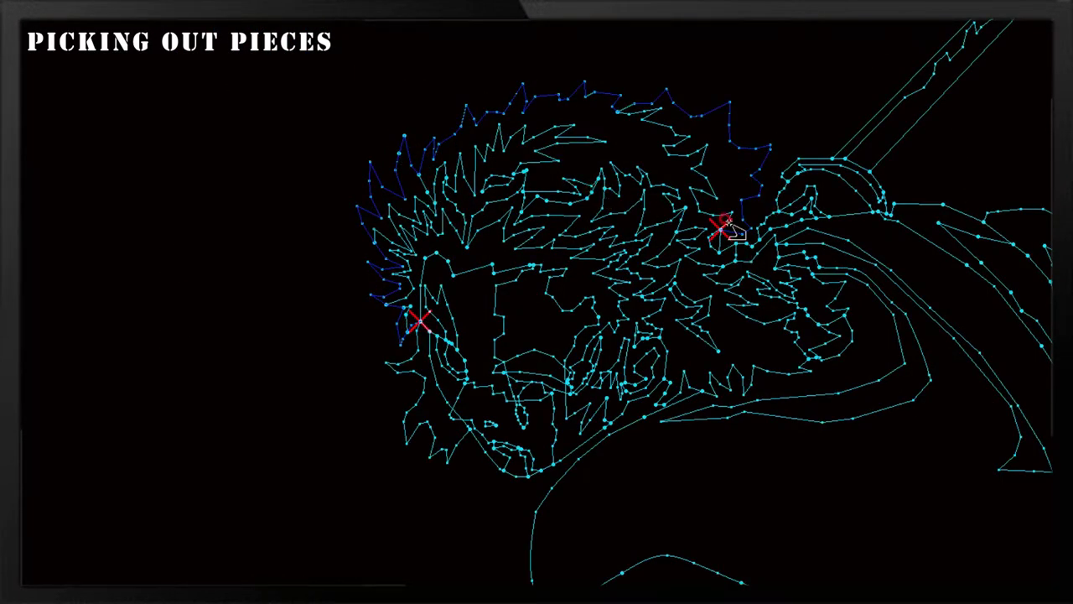
scroll(743, 260, "up", 2)
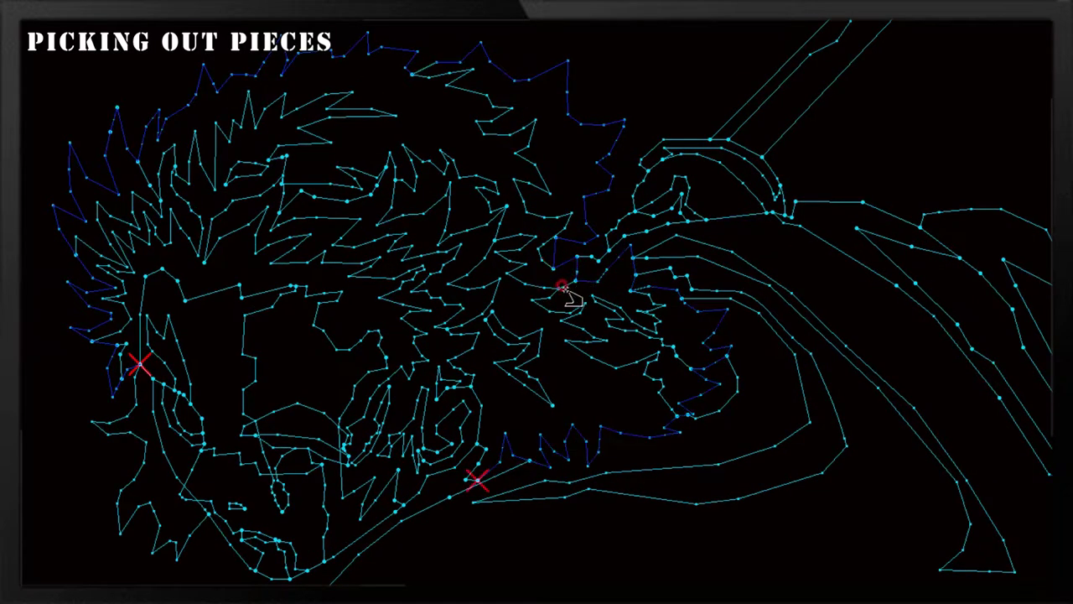
left_click(413, 73)
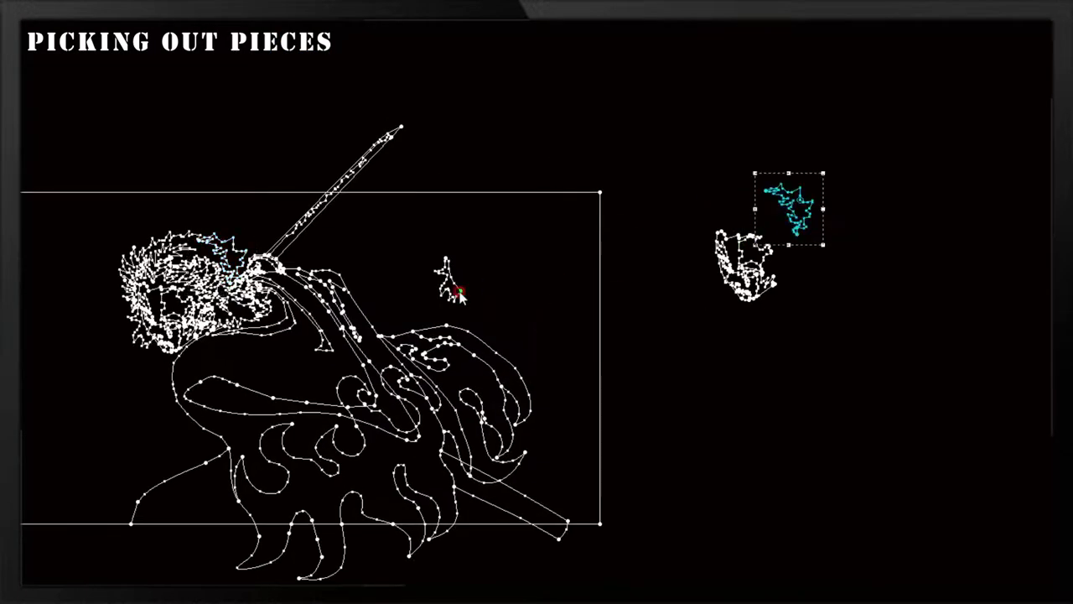
- Pick out the left hair tuft and outer hair spikes, extending the outline down the hair
scroll(459, 295, "up", 3)
scroll(455, 307, "up", 3)
left_click(232, 311)
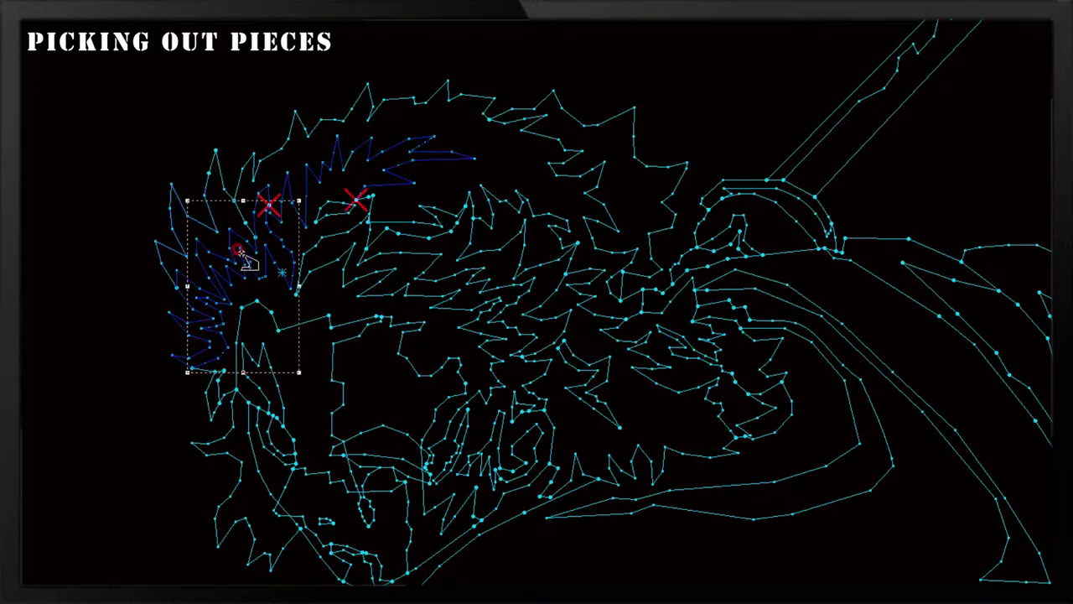
scroll(356, 277, "up", 1)
left_click_drag(555, 200, 507, 243)
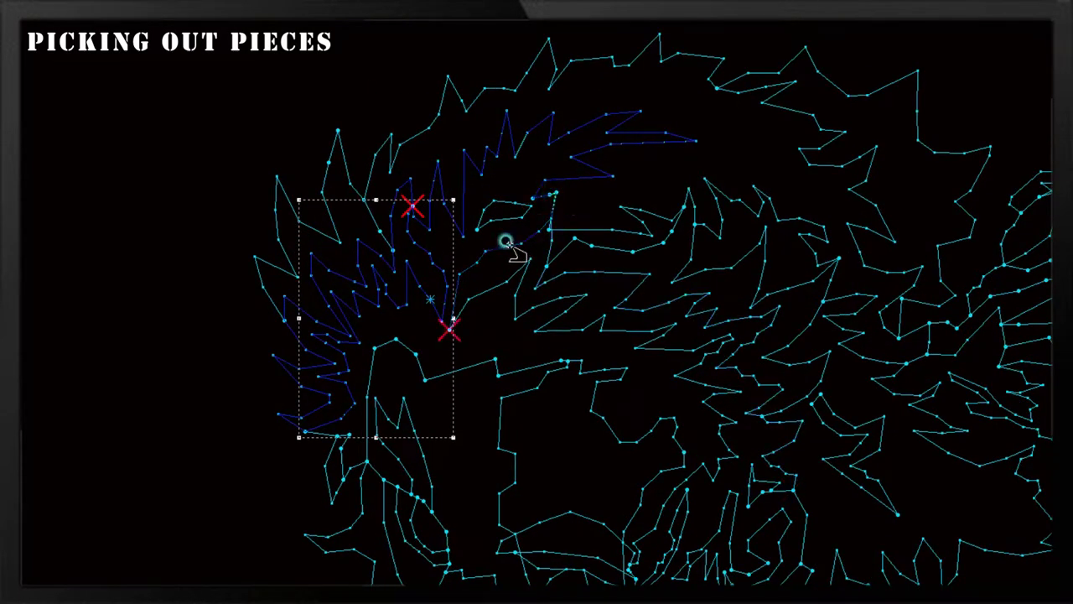
left_click_drag(448, 330, 472, 307)
scroll(514, 299, "down", 3)
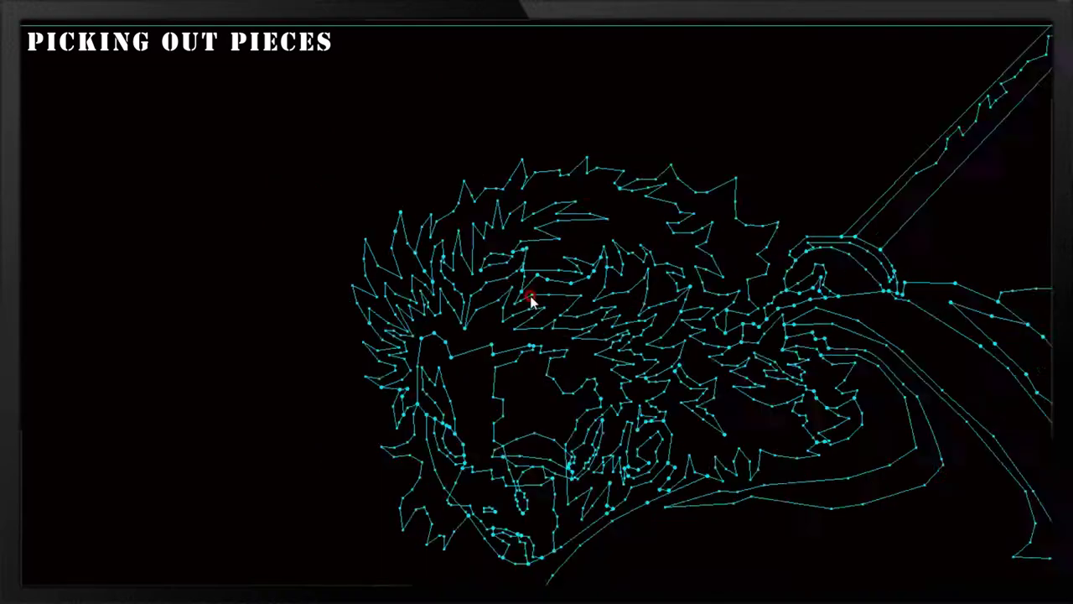
scroll(531, 300, "up", 3)
scroll(531, 300, "down", 3)
scroll(531, 304, "up", 3)
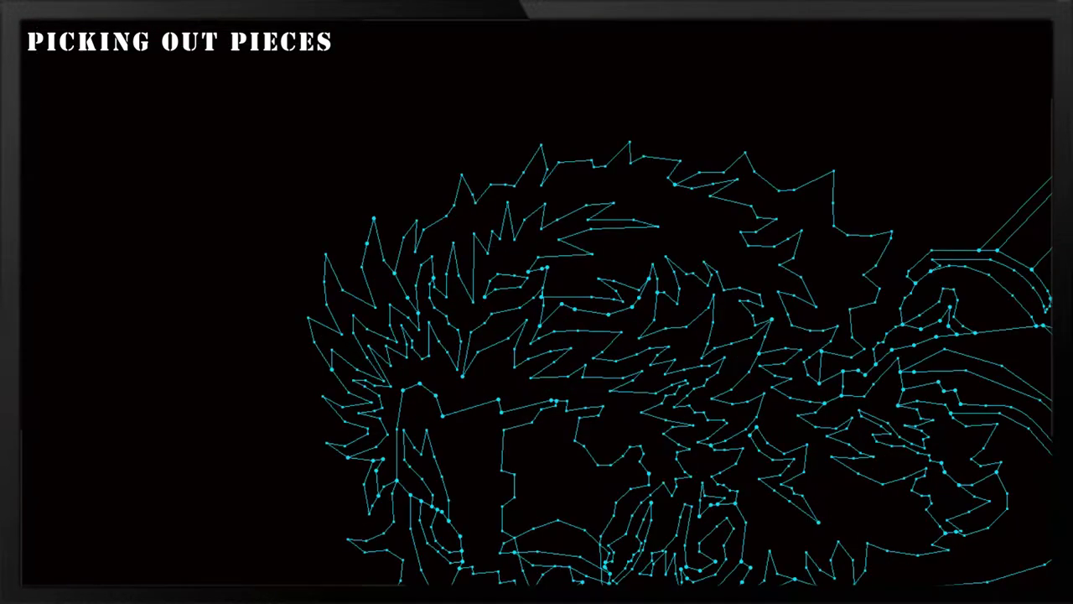
left_click(344, 455)
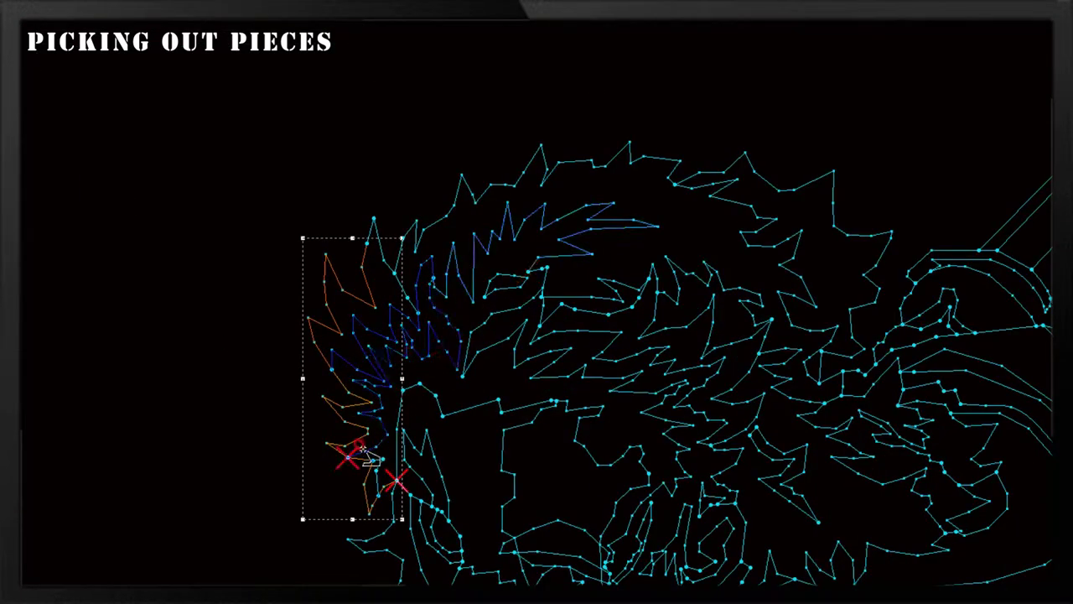
- Move the picked-out hair piece up, away from the drawing
left_click(432, 297)
scroll(431, 285, "down", 3)
scroll(432, 266, "up", 2)
left_click_drag(432, 267, 491, 47)
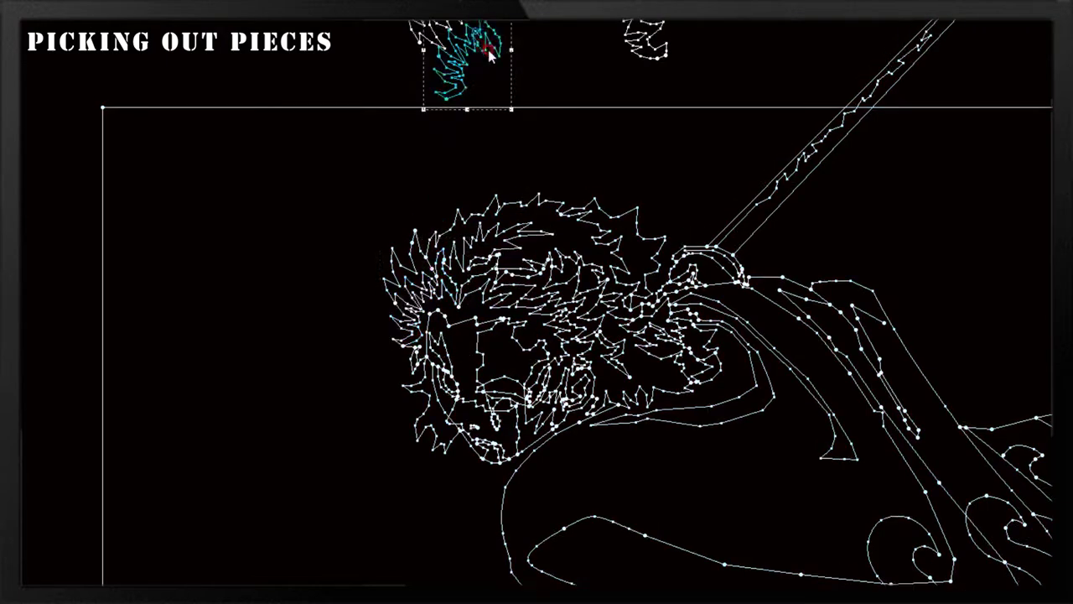
middle_click_drag(491, 48, 539, 304)
- Pick out the next hair section as a piece
scroll(522, 300, "up", 3)
scroll(409, 343, "up", 1)
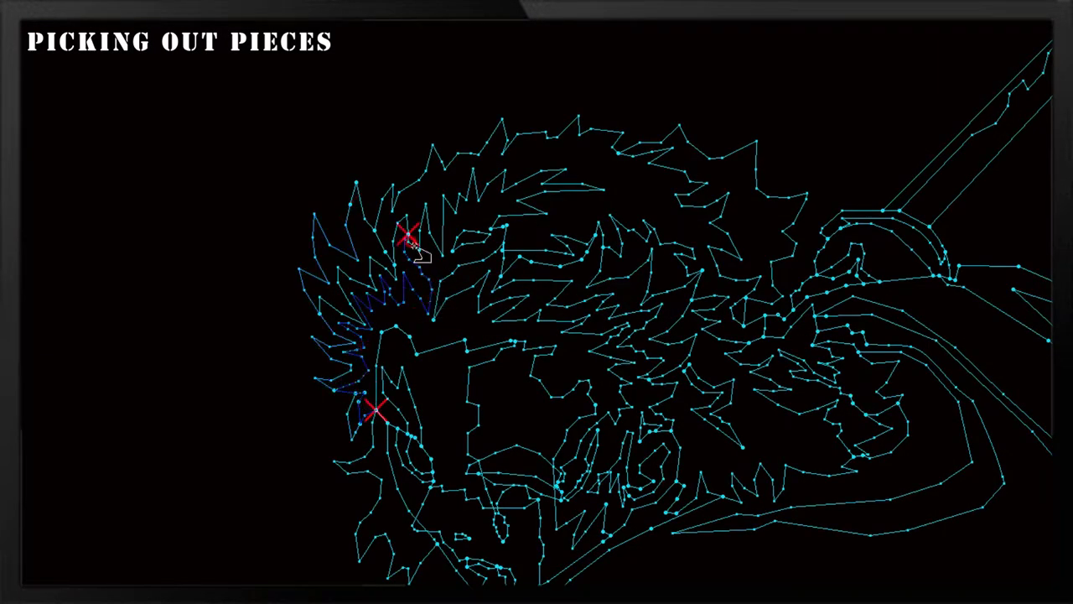
scroll(501, 231, "up", 2)
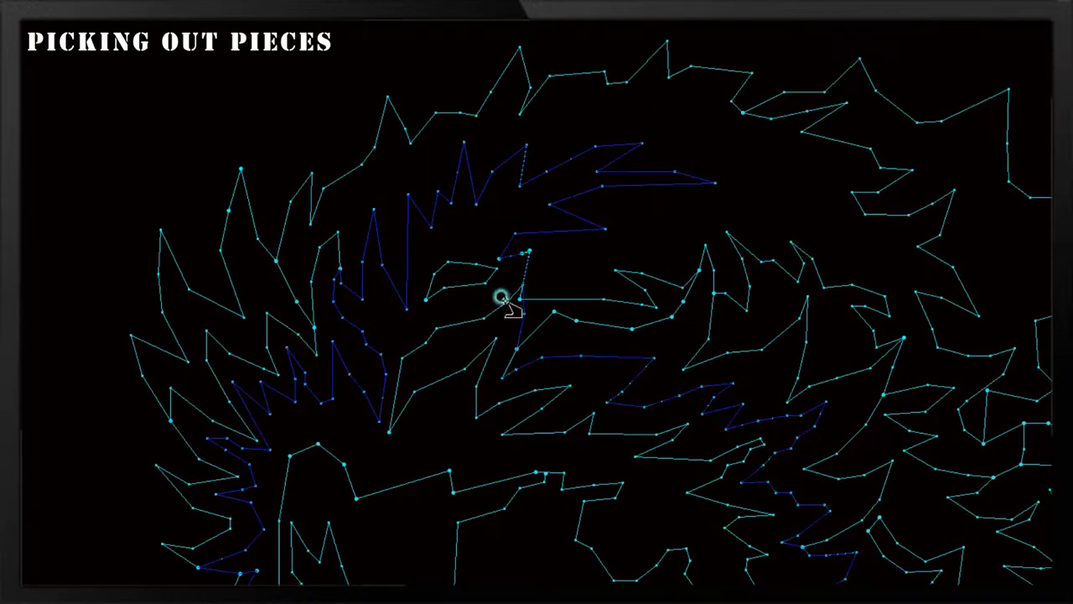
scroll(511, 299, "down", 1)
scroll(482, 205, "up", 1)
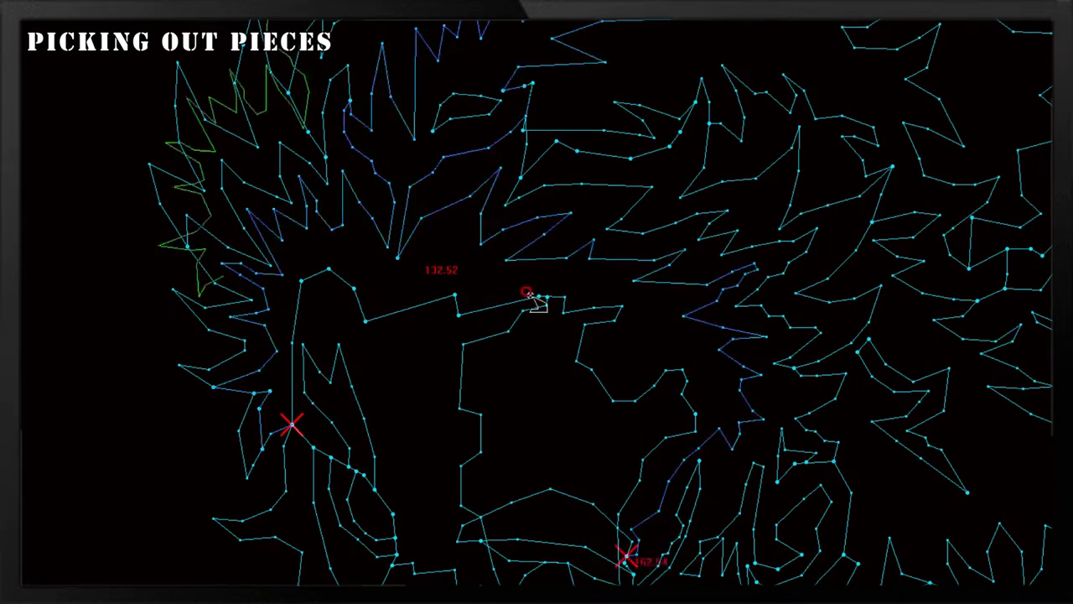
scroll(539, 299, "up", 1)
scroll(512, 360, "up", 1)
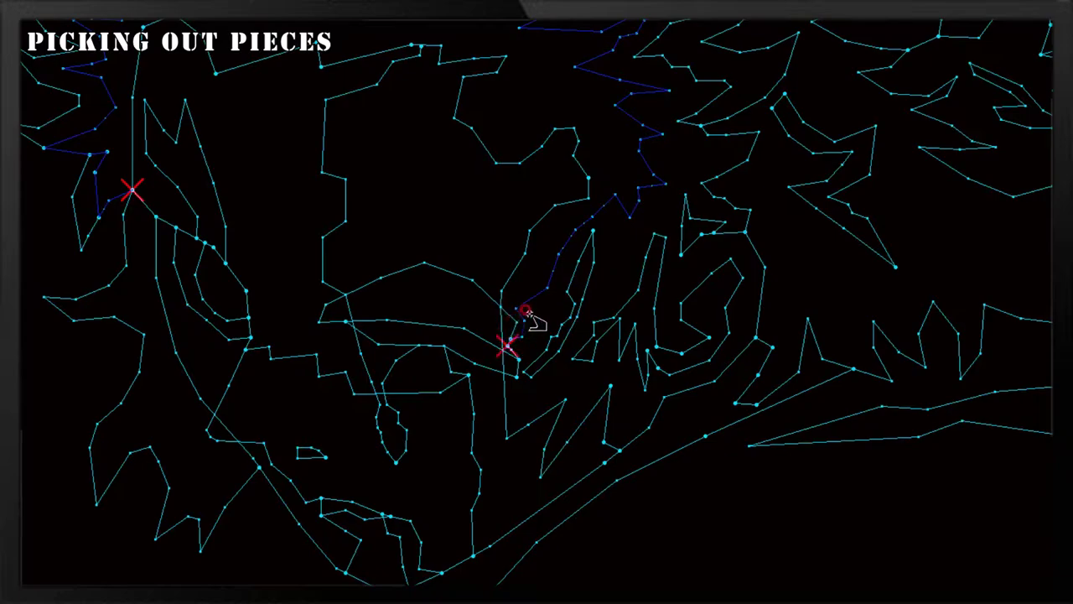
scroll(503, 295, "up", 2)
scroll(503, 205, "down", 2)
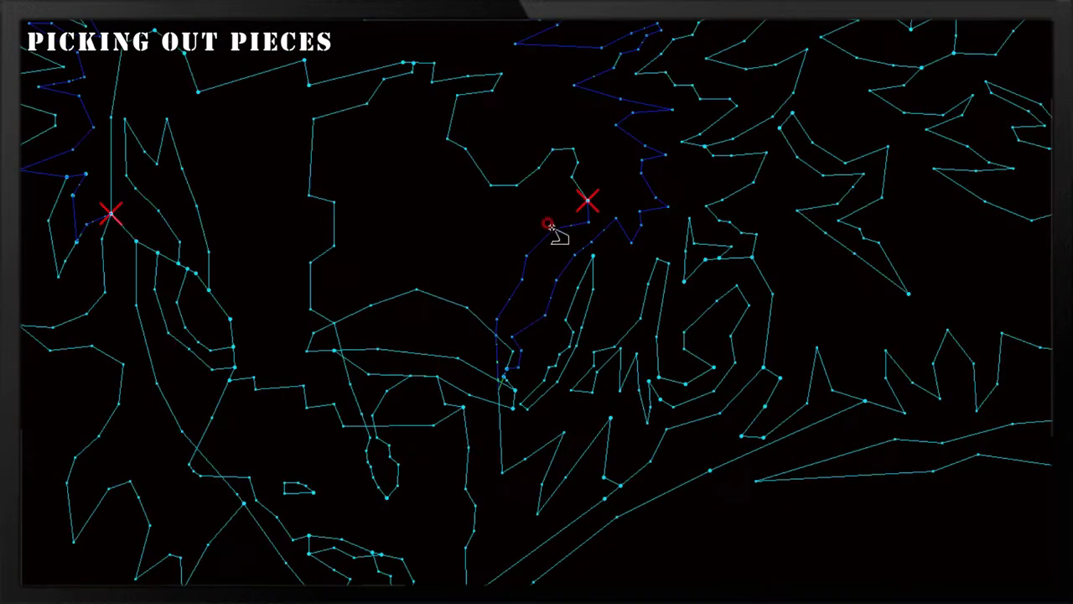
scroll(574, 257, "down", 1)
scroll(573, 258, "up", 1)
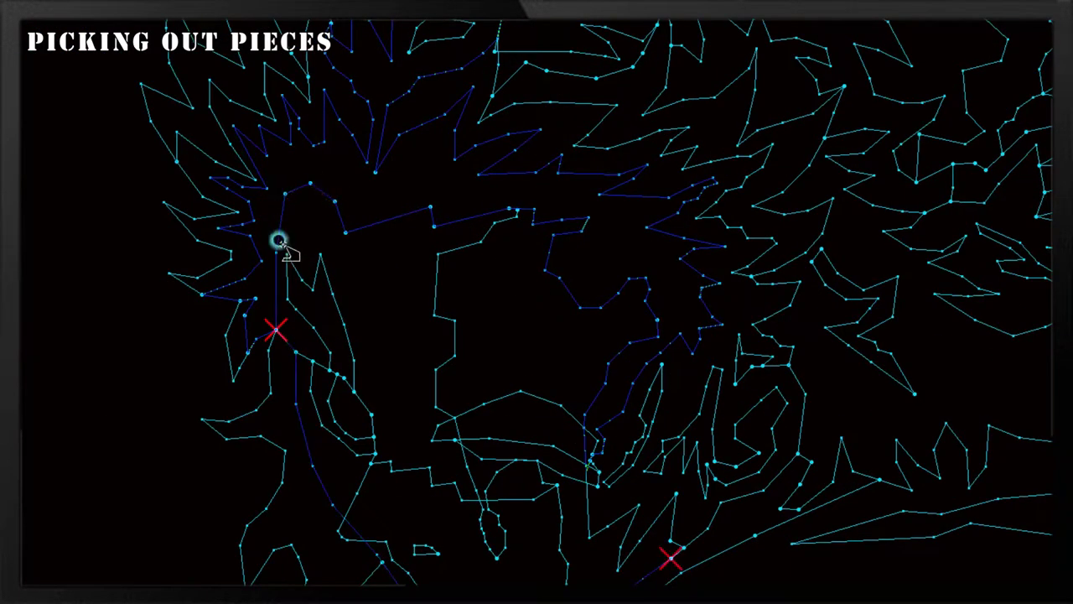
left_click(569, 313)
- Reselect the traced drawing and the unassigned colour entry
scroll(554, 210, "down", 3)
scroll(443, 173, "down", 2)
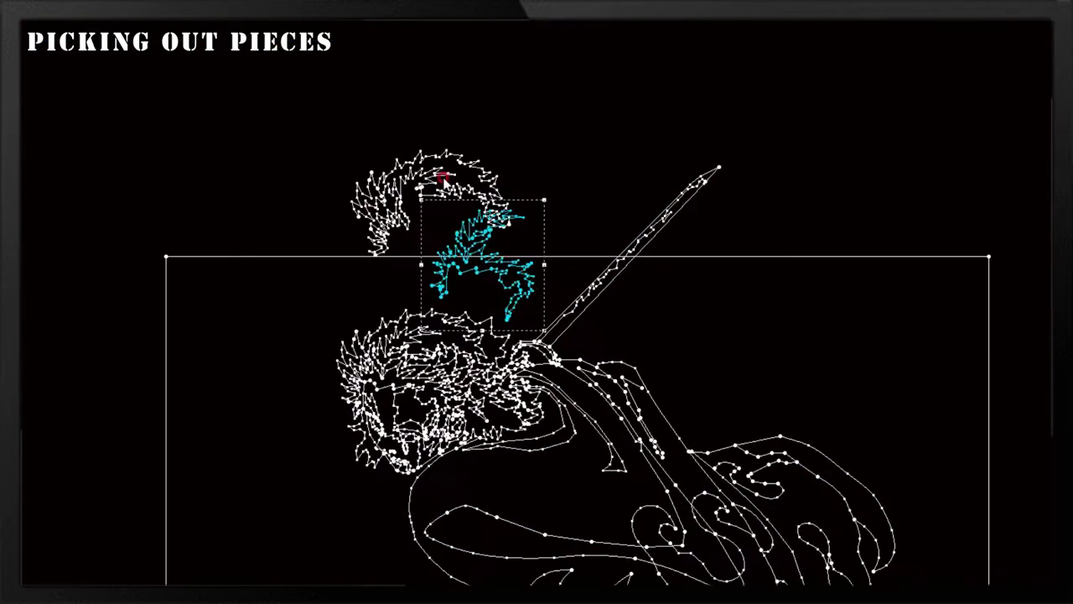
scroll(526, 355, "up", 3)
left_click(343, 288)
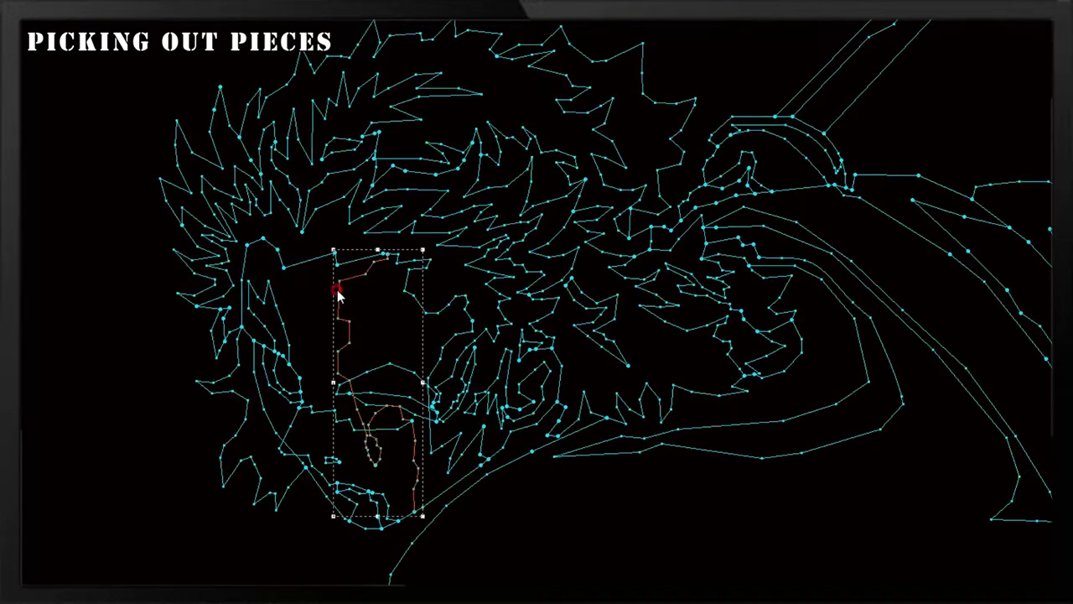
scroll(635, 288, "down", 4)
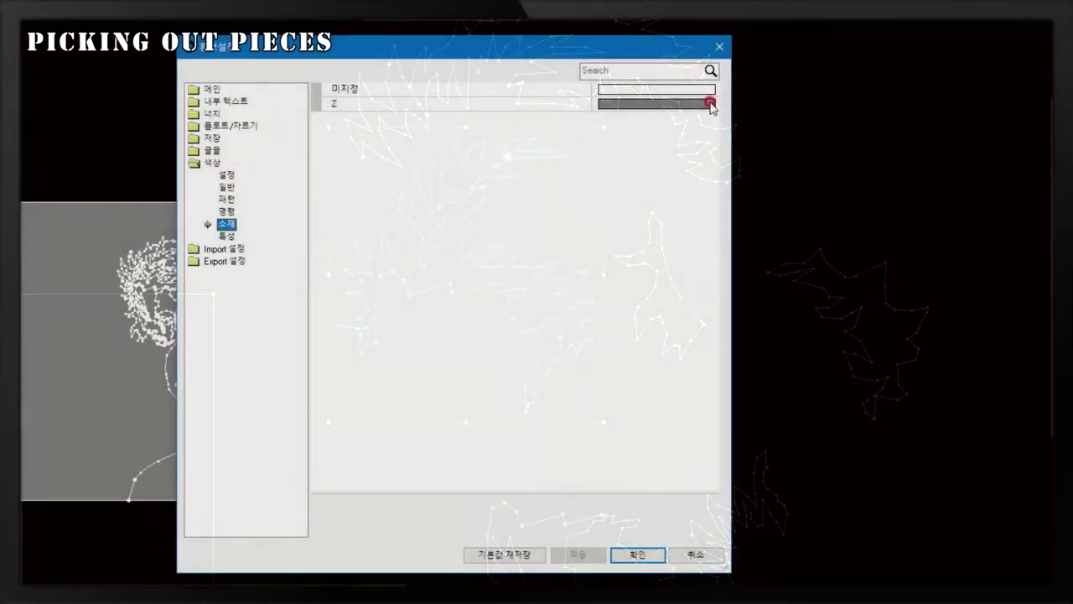
left_click(711, 89)
- Trace a closed zigzag piece along the gap edge in the spiky hair
left_click(711, 89)
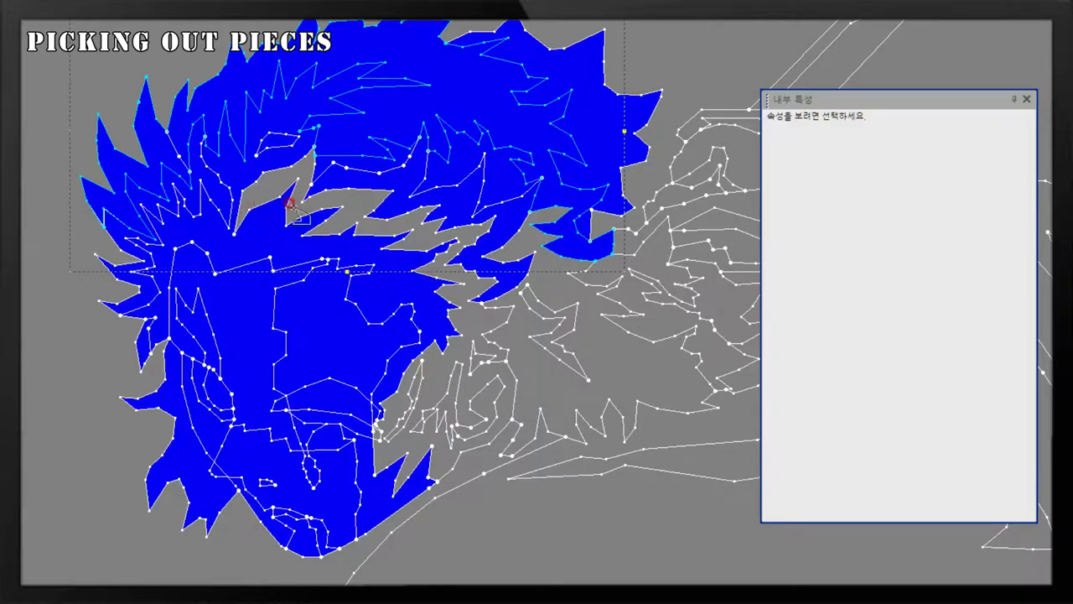
left_click(293, 224)
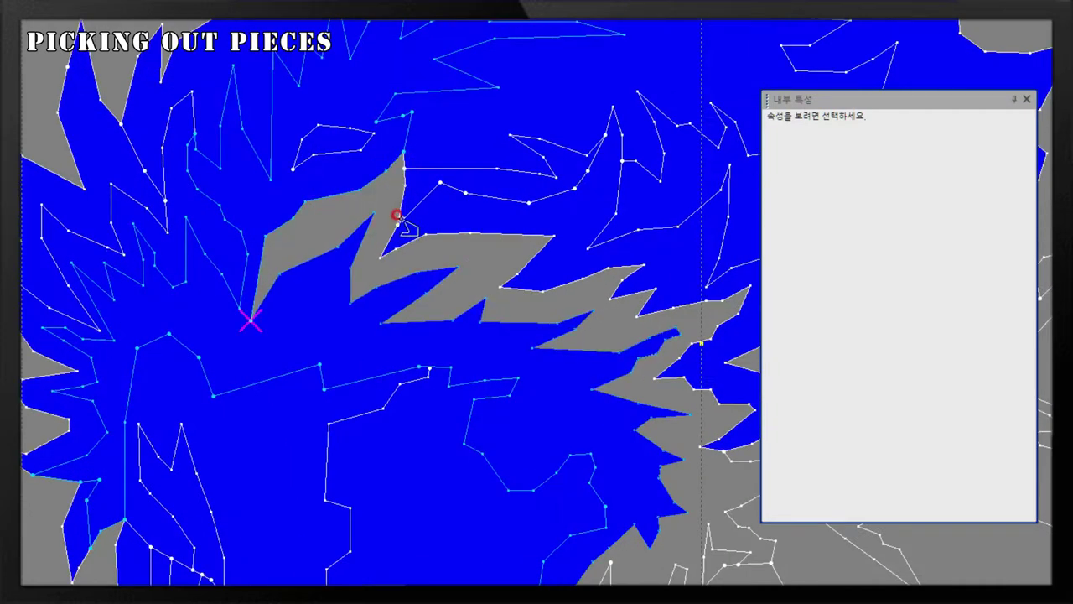
left_click(544, 300)
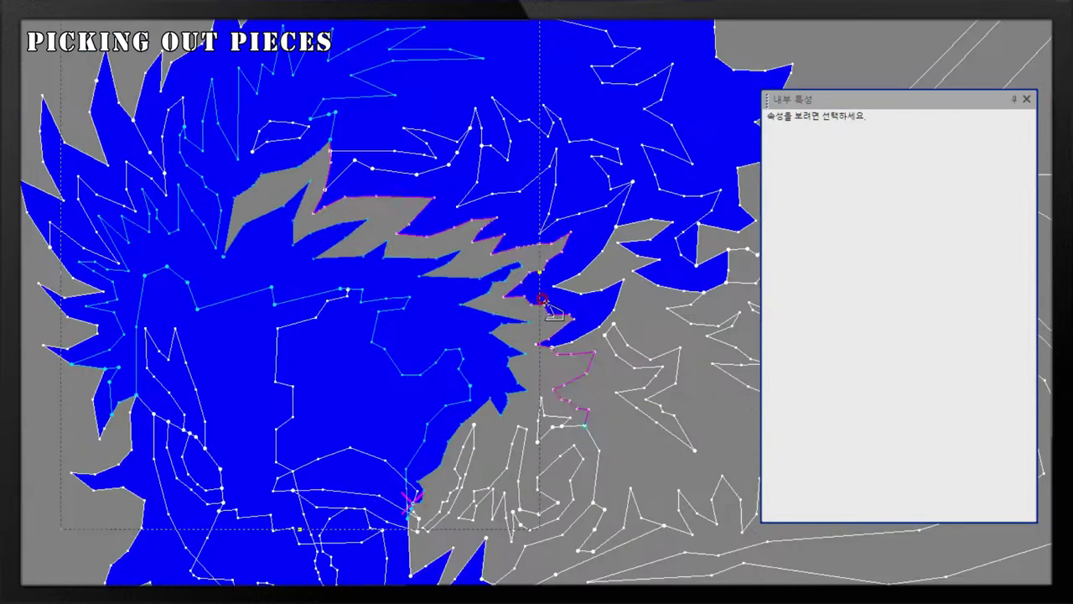
scroll(549, 310, "up", 1)
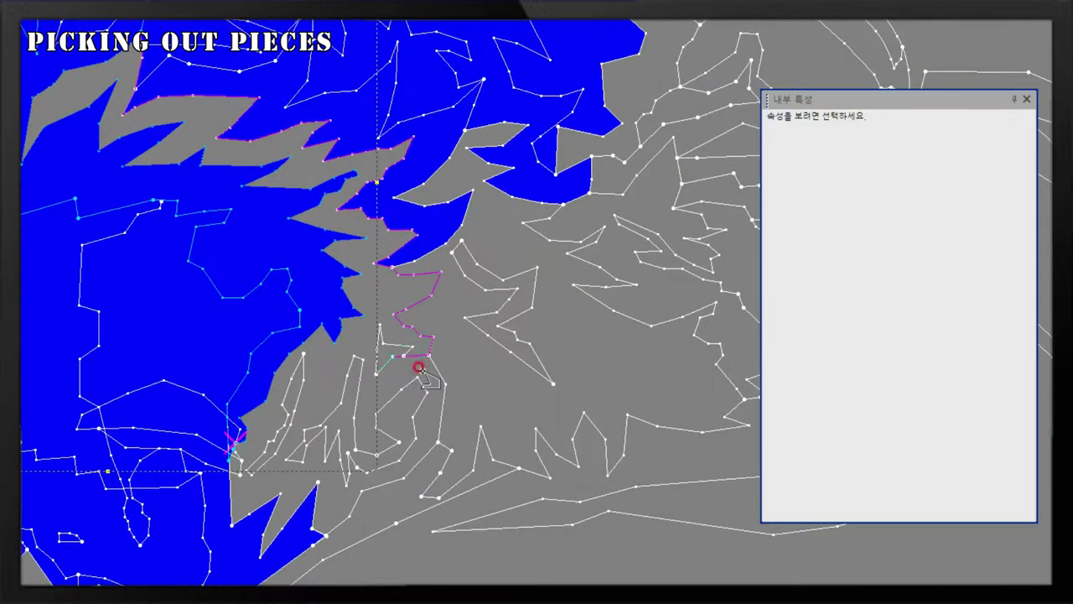
left_click(439, 462)
scroll(525, 291, "up", 1)
scroll(456, 240, "up", 1)
left_click(299, 239)
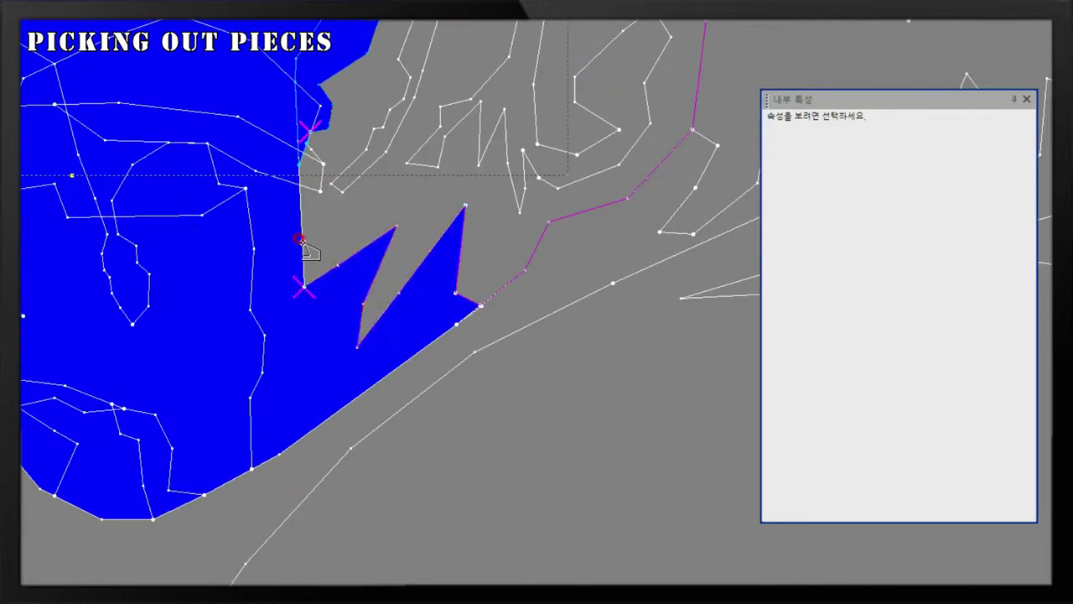
- Zoom around the flame tips and select the small piece beside the body
scroll(522, 290, "up", 1)
scroll(452, 277, "up", 1)
scroll(470, 218, "down", 2)
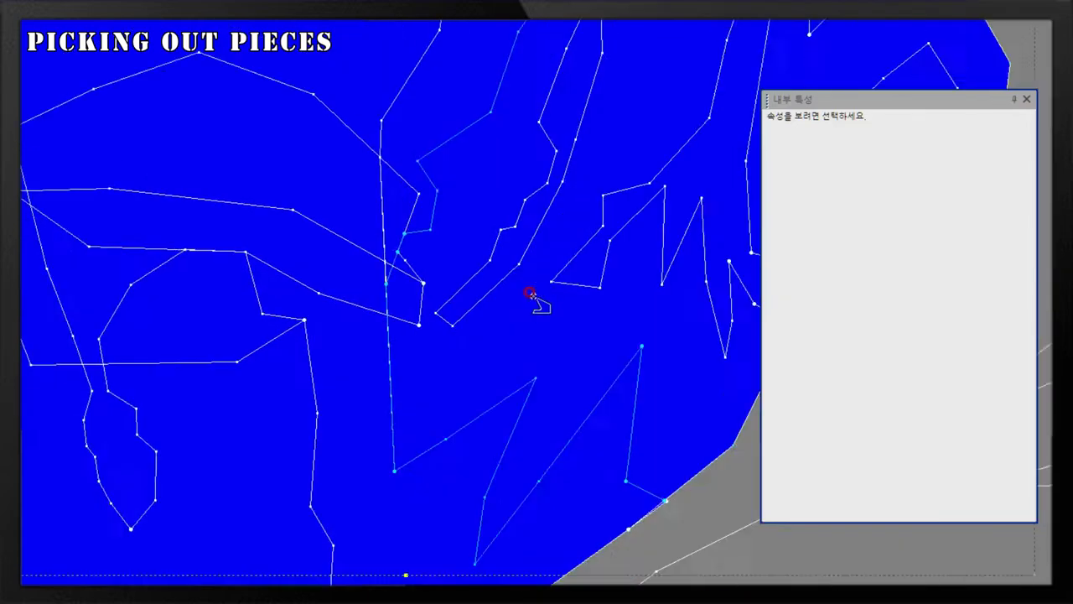
scroll(531, 293, "down", 2)
scroll(626, 211, "down", 1)
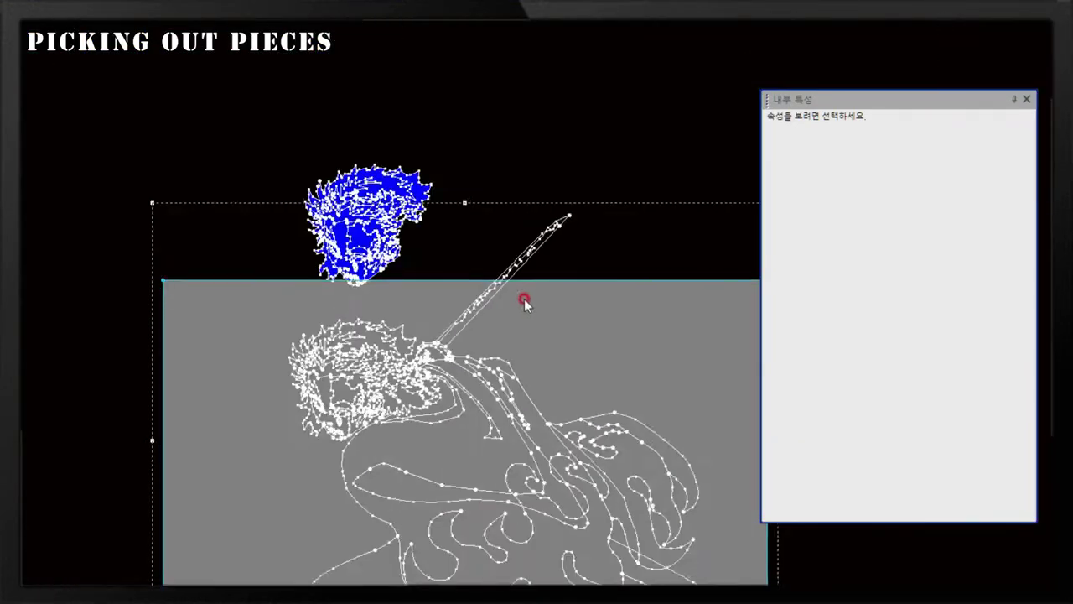
scroll(436, 294, "up", 2)
scroll(462, 269, "up", 2)
scroll(494, 243, "up", 1)
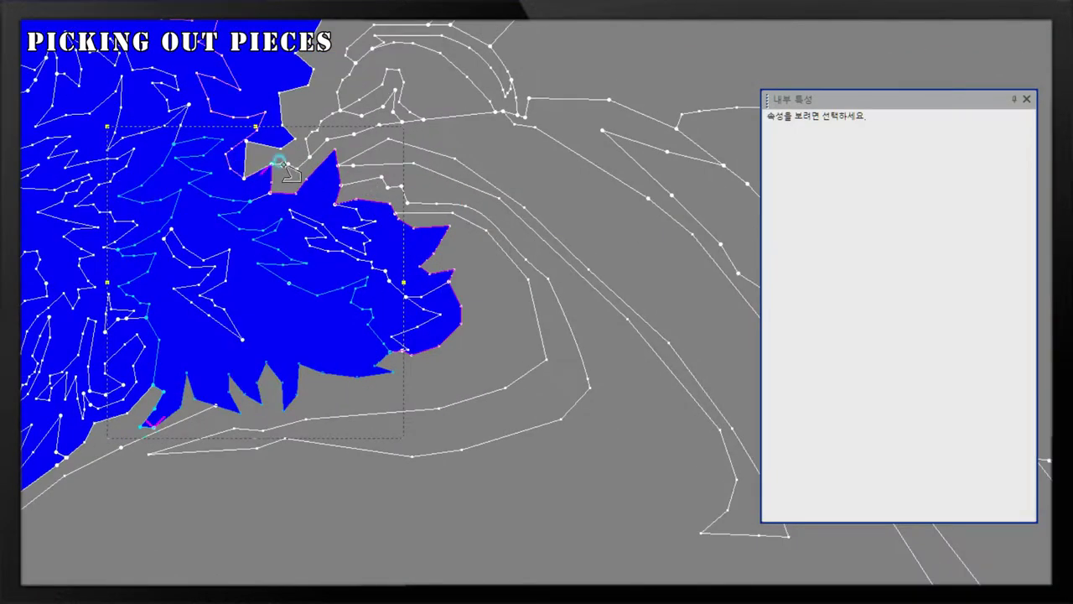
scroll(528, 293, "down", 1)
scroll(474, 234, "up", 2)
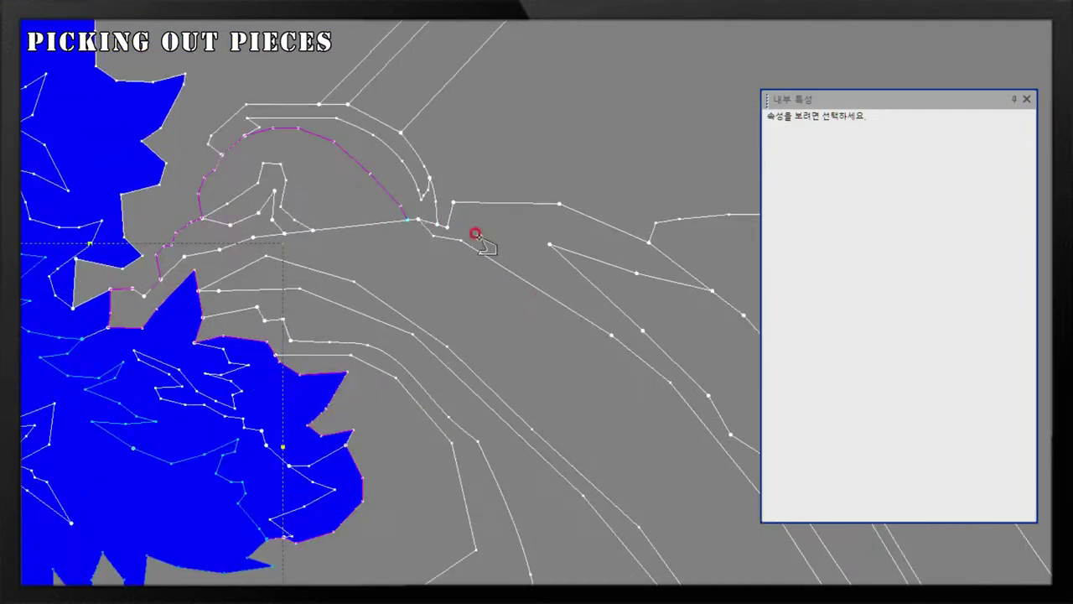
scroll(503, 222, "down", 1)
scroll(536, 285, "down", 2)
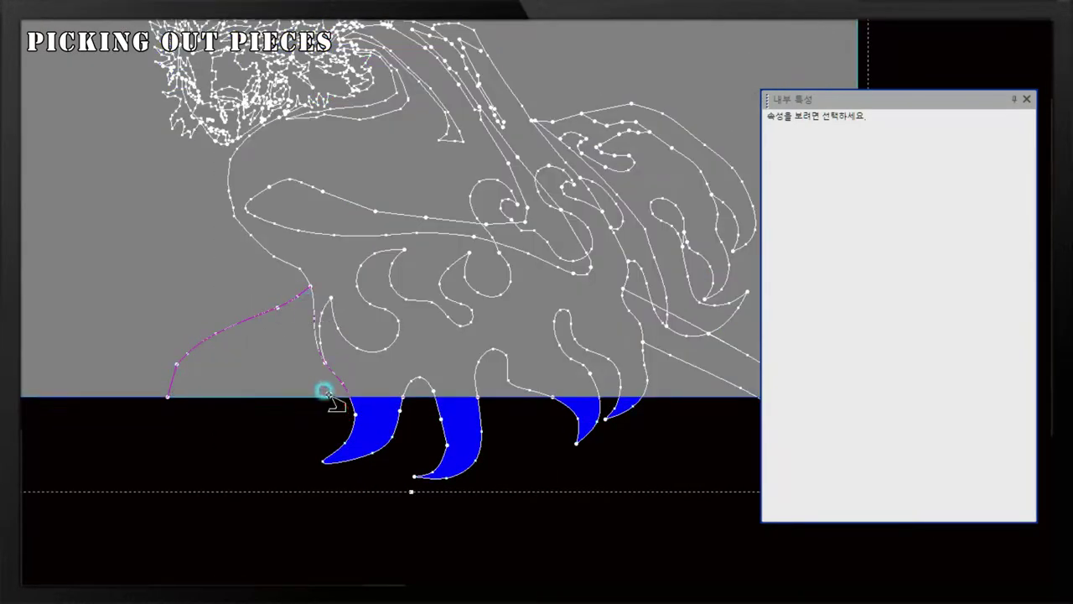
left_click(323, 388)
scroll(378, 383, "down", 1)
scroll(419, 252, "down", 1)
scroll(453, 127, "up", 3)
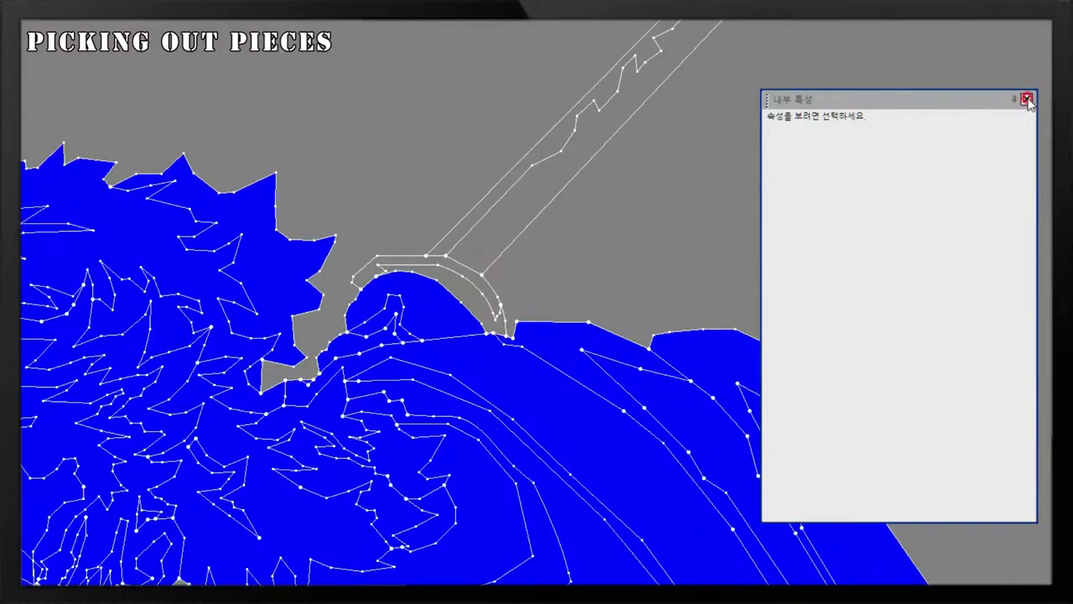
- Close the Properties panel and create pieces along the sword guard arc and among the hair spikes
left_click(1027, 99)
scroll(526, 293, "up", 1)
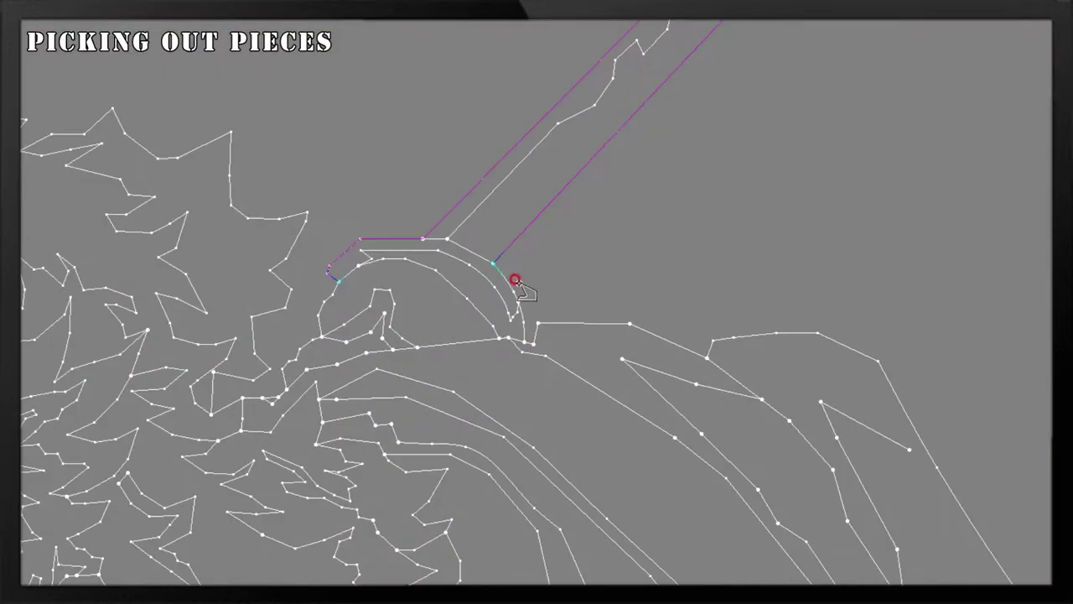
left_click(517, 338)
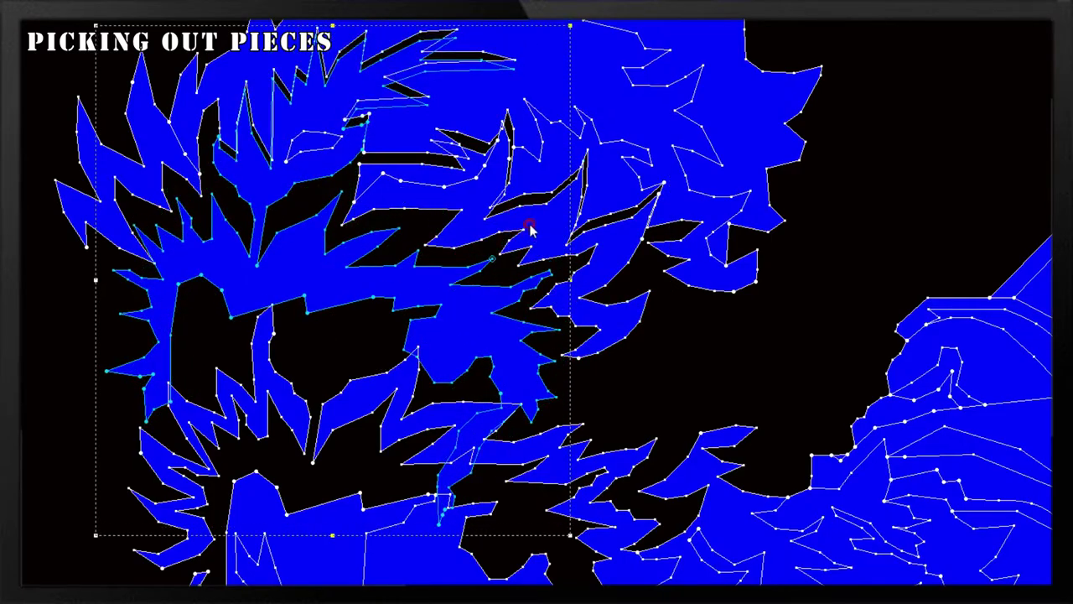
left_click(535, 201)
- Create pieces from the left hair, jaw, small face regions and right shoulder
left_click(343, 116)
left_click(400, 218)
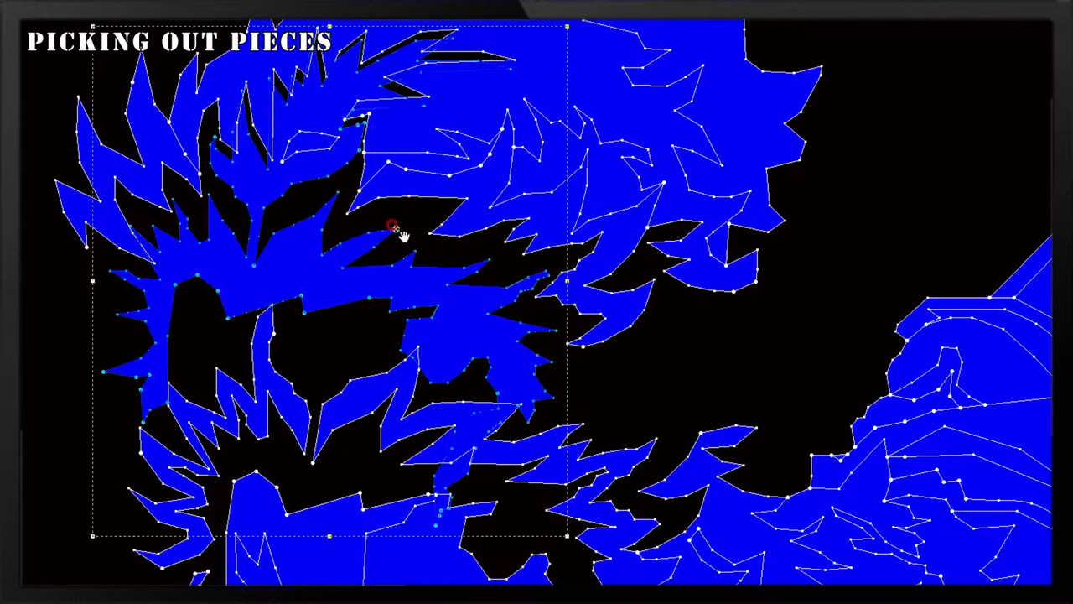
left_click(362, 57)
left_click(495, 283)
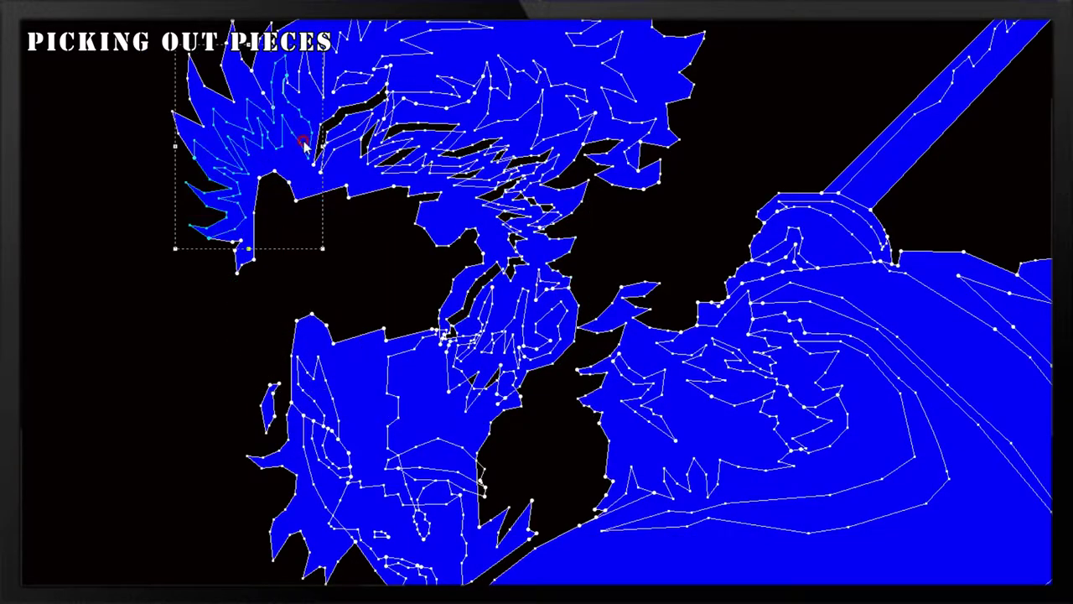
left_click(276, 343)
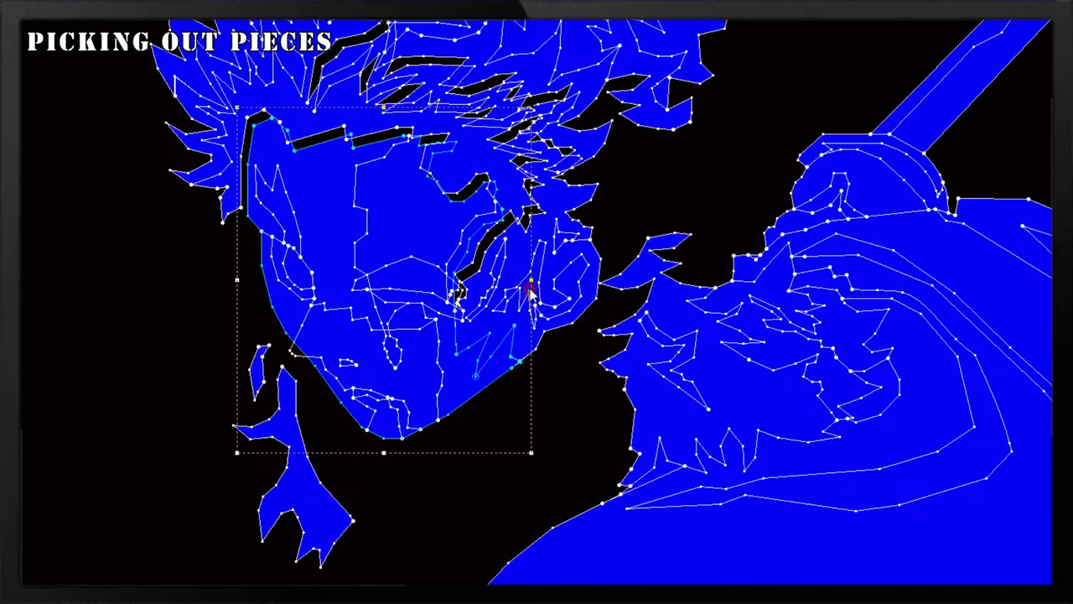
left_click(260, 319)
left_click(172, 319)
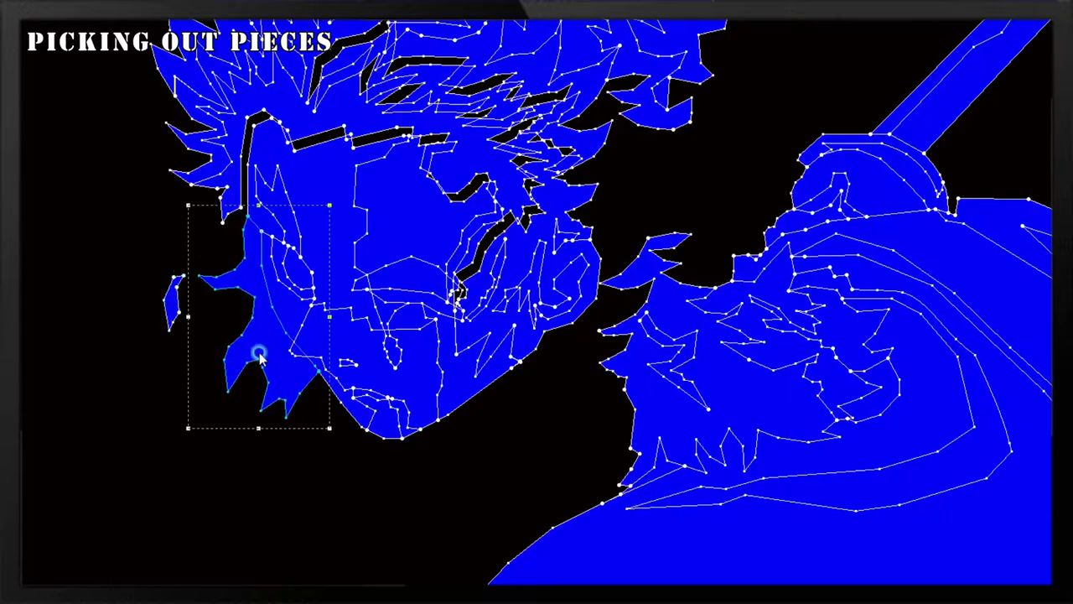
left_click(253, 435)
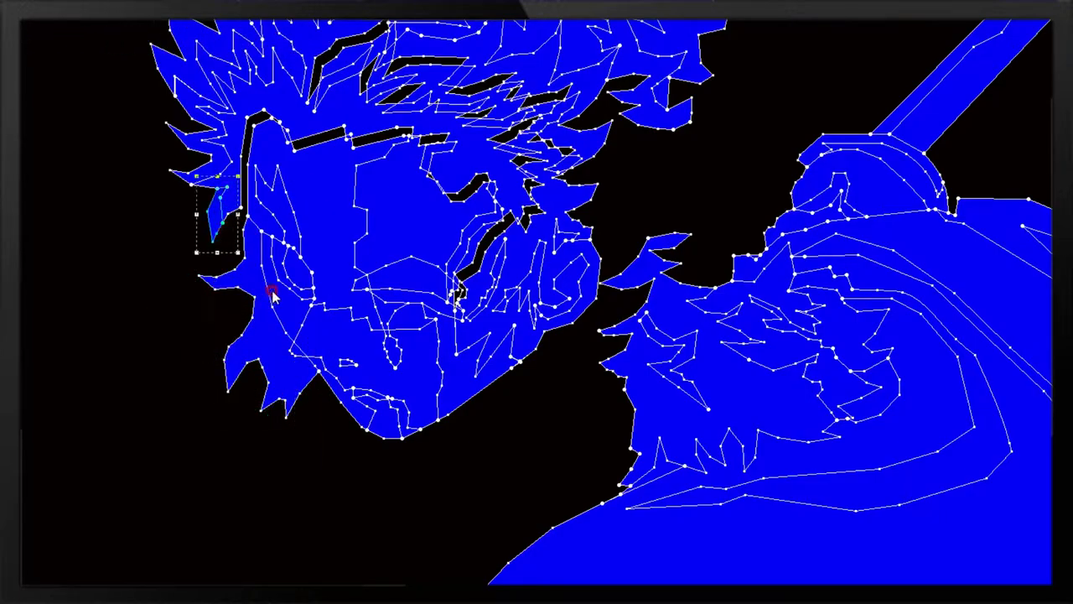
left_click(554, 234)
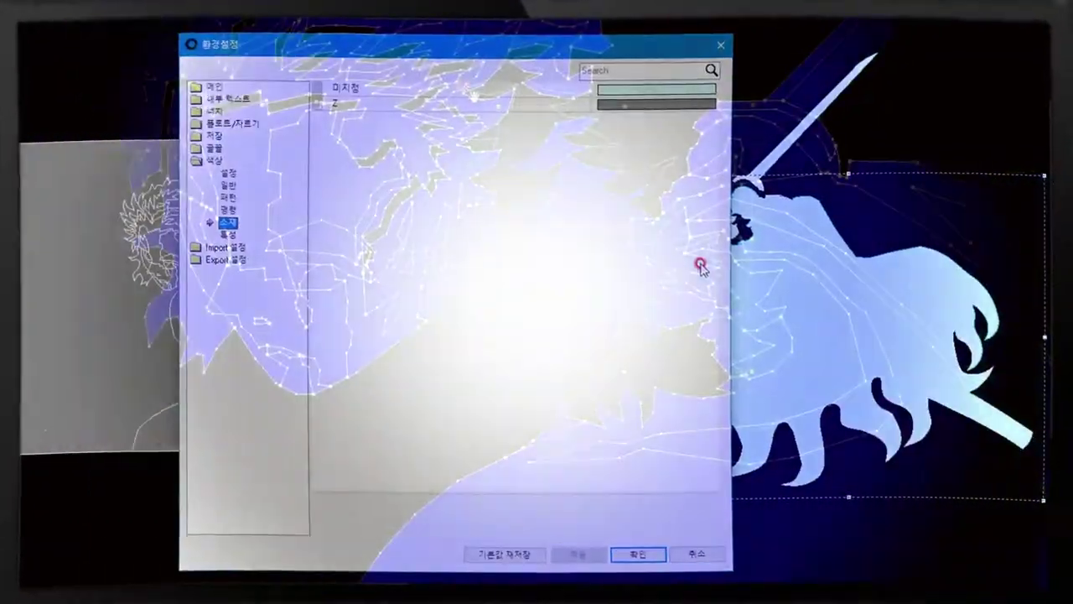
- Set the unassigned (미지정) piece fill colour to Gold and apply it
left_click(707, 89)
left_click(712, 89)
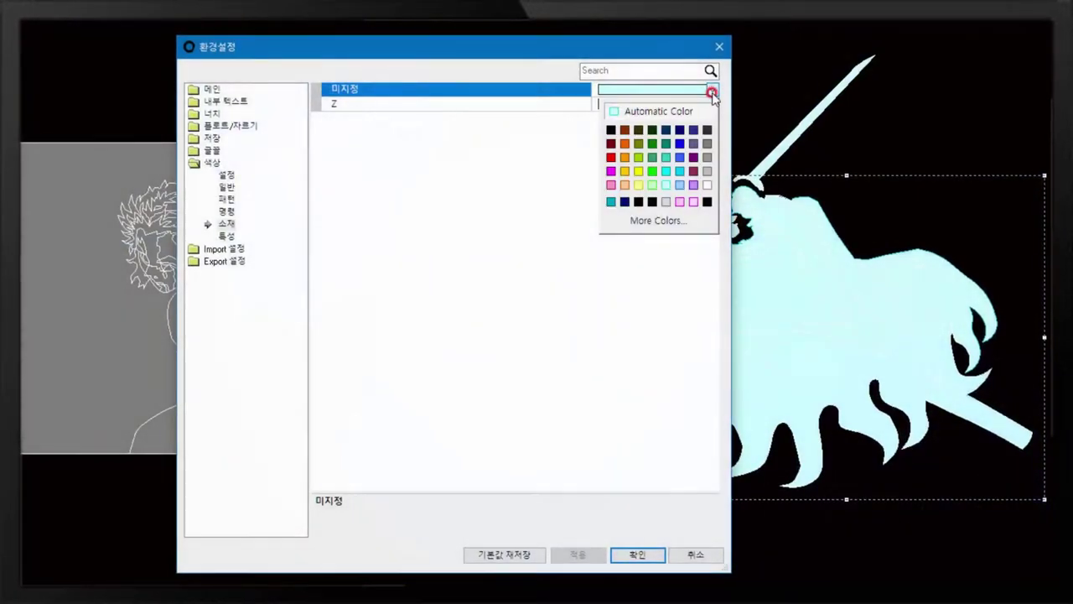
left_click(629, 172)
left_click(578, 541)
left_click(712, 89)
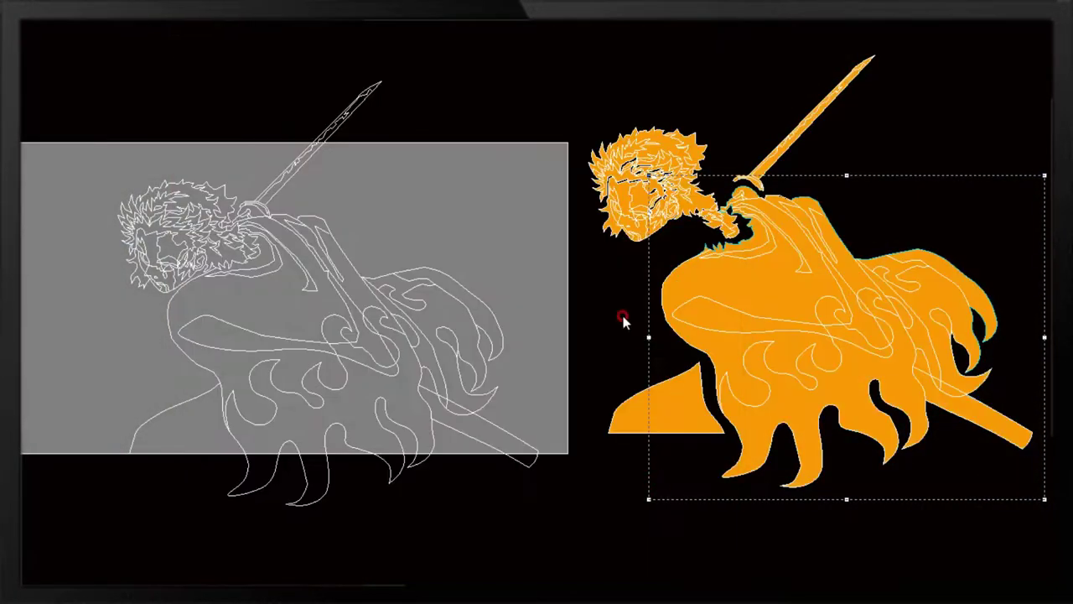
- Select the head group and the body group
scroll(753, 286, "up", 2)
left_click(492, 243)
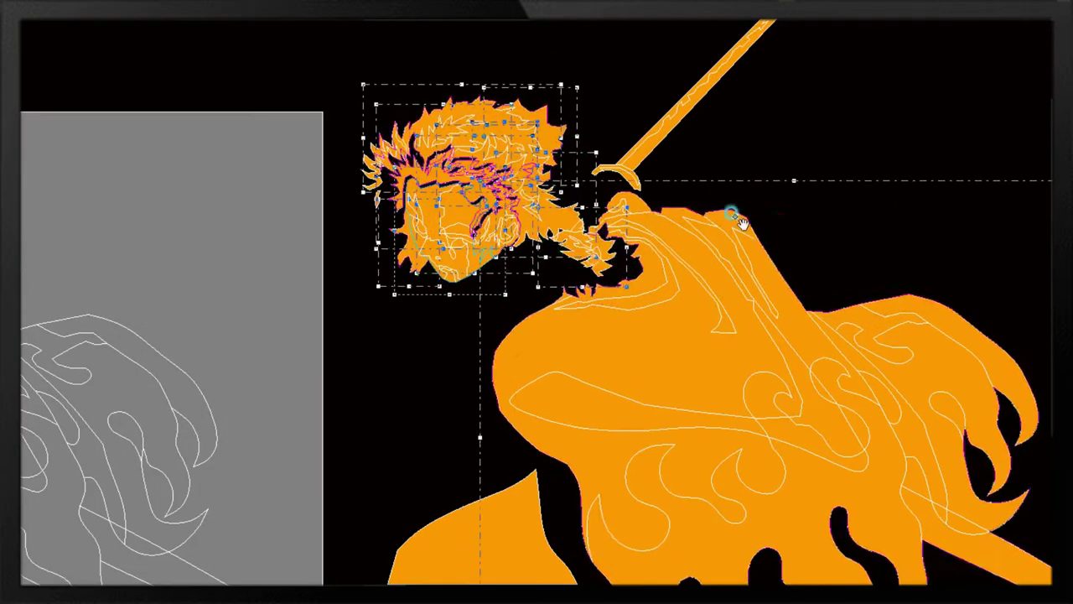
left_click(687, 252)
scroll(512, 287, "down", 2)
scroll(712, 288, "down", 1)
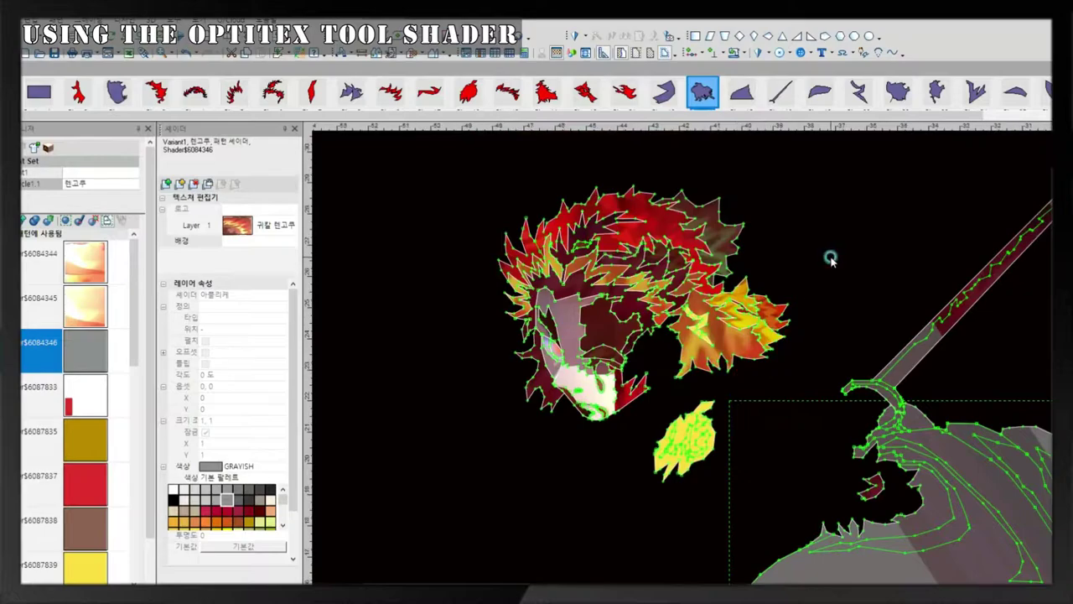
- Cycle the piece display through hidden points, wireframe, white fill, textured shaders and outline
left_click(662, 55)
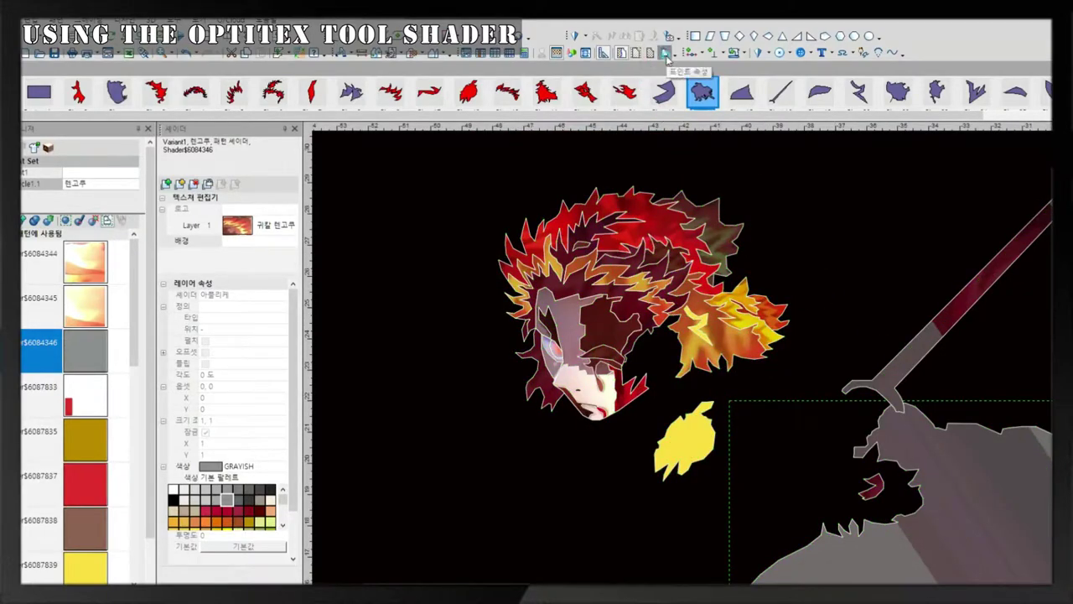
left_click(622, 53)
left_click(636, 54)
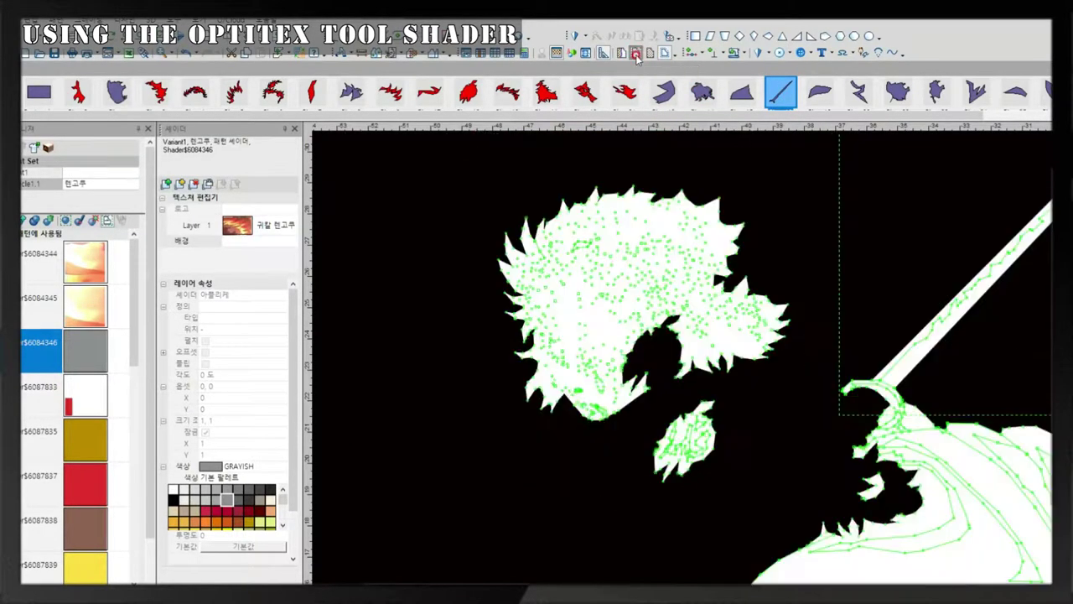
left_click(625, 55)
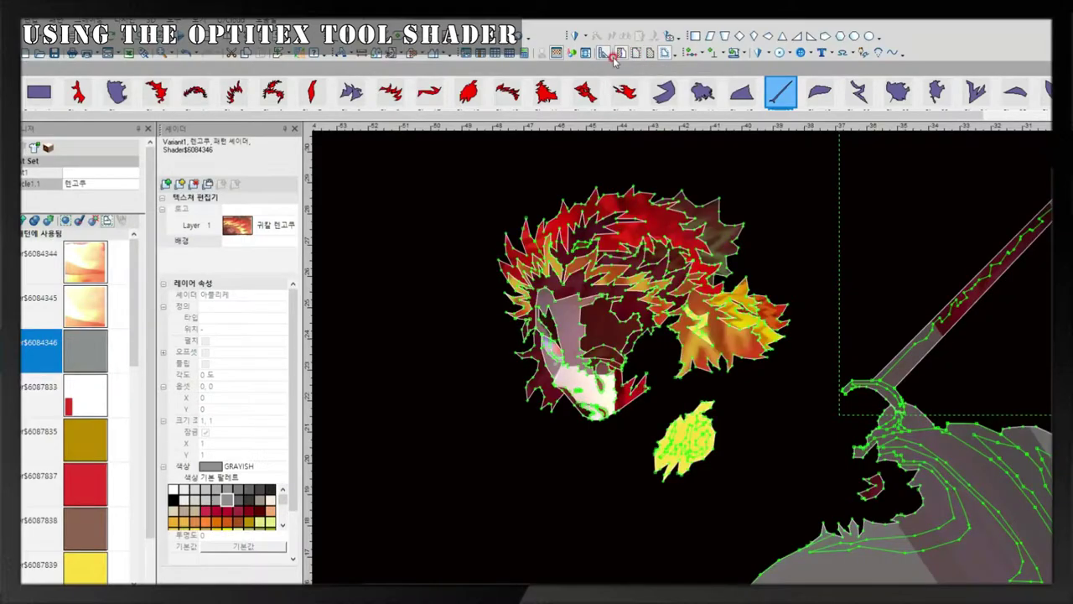
left_click(621, 54)
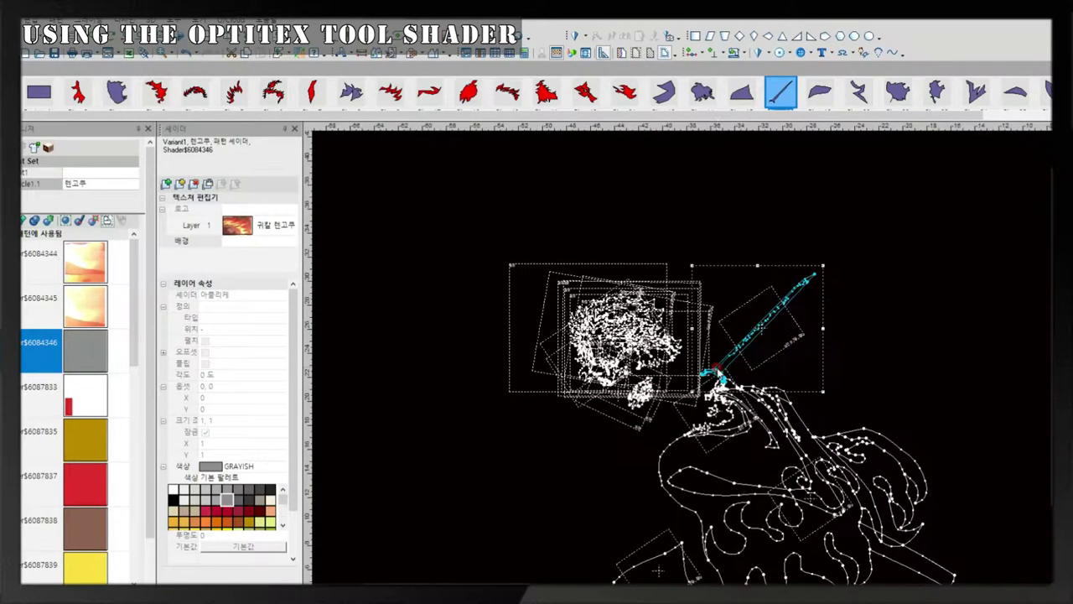
- Check the shaders of the lower body, brown-shader, hair, face and lower head pieces
left_click(726, 447)
scroll(717, 364, "up", 2)
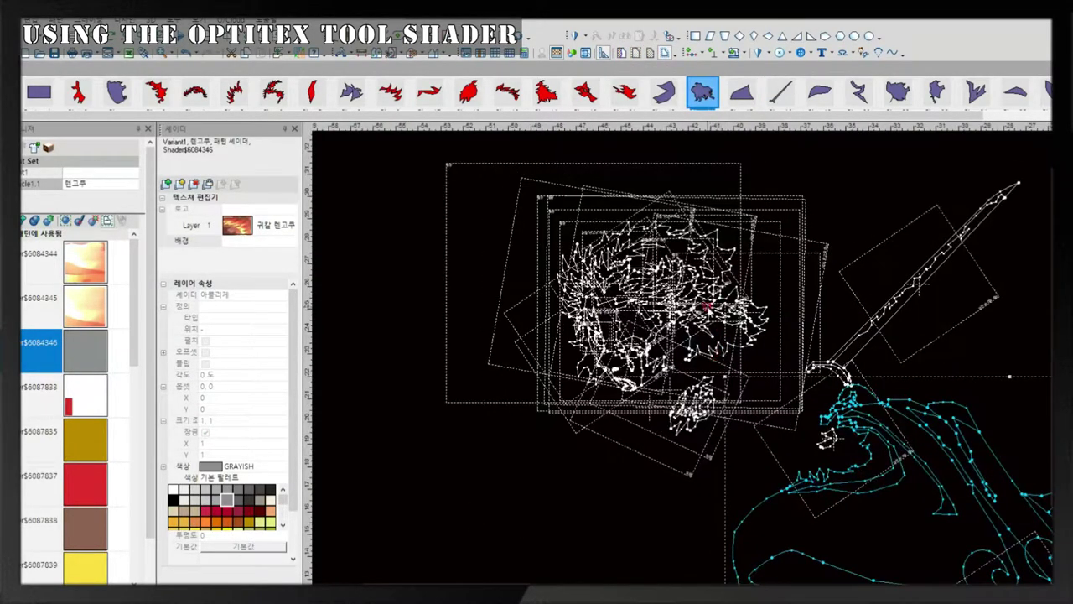
left_click(477, 407)
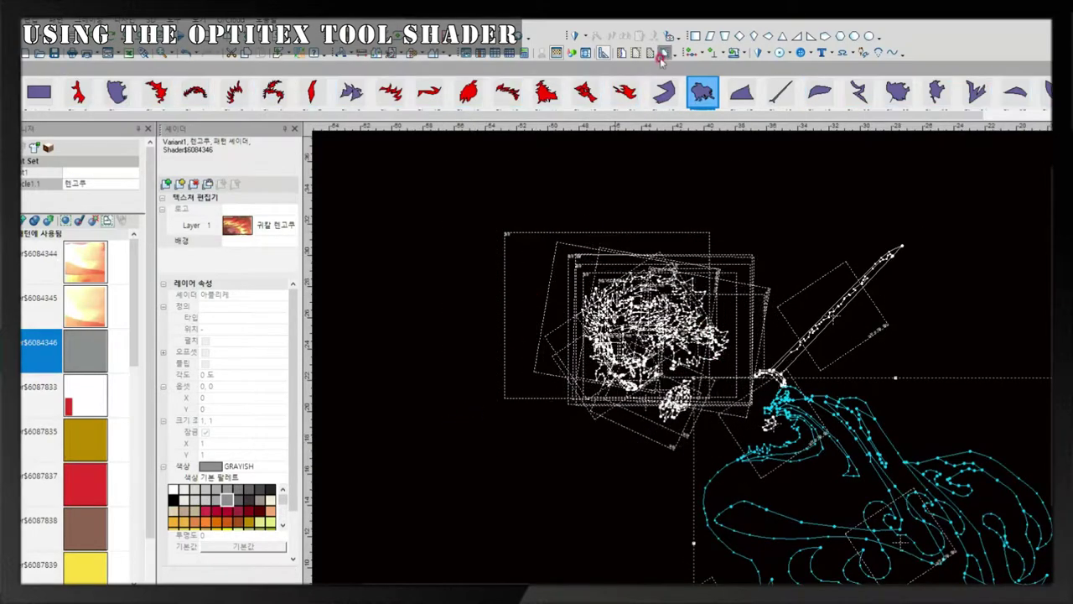
left_click(696, 300)
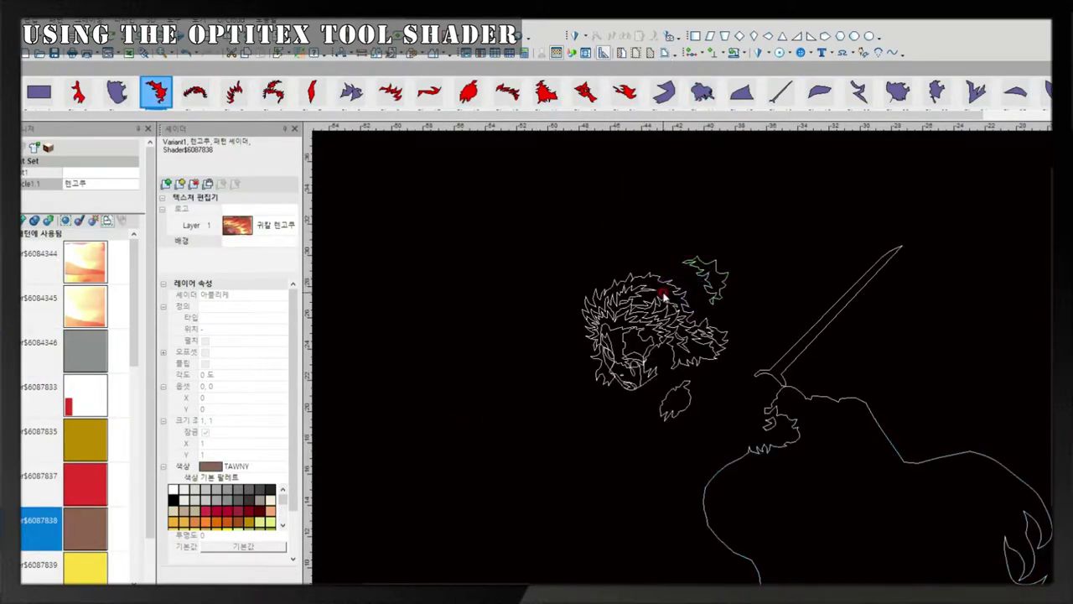
scroll(663, 295, "up", 3)
left_click(545, 344)
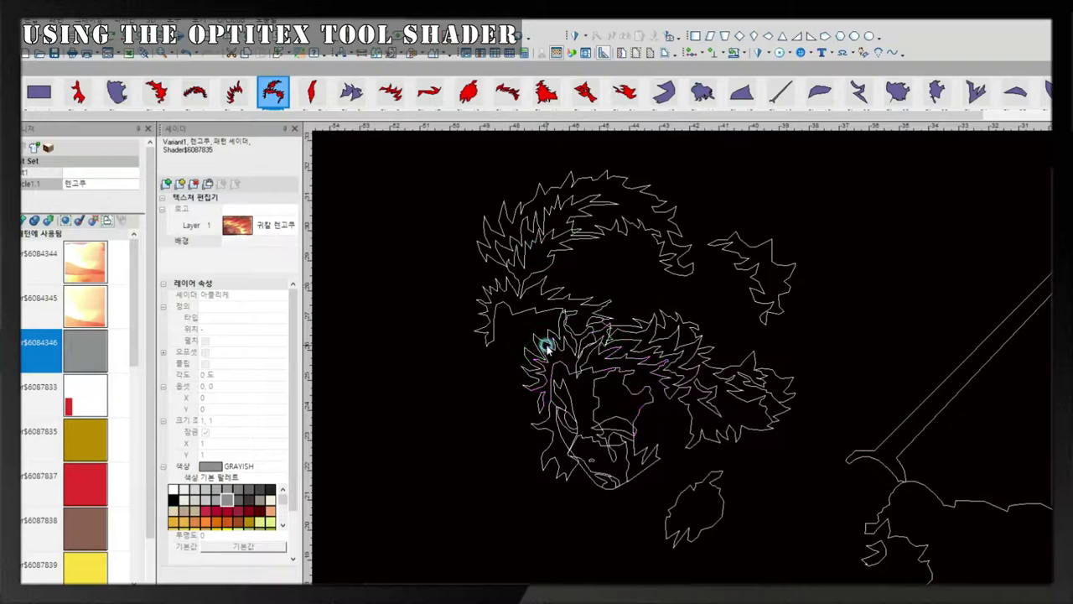
left_click(548, 425)
left_click(407, 510)
left_click(548, 537)
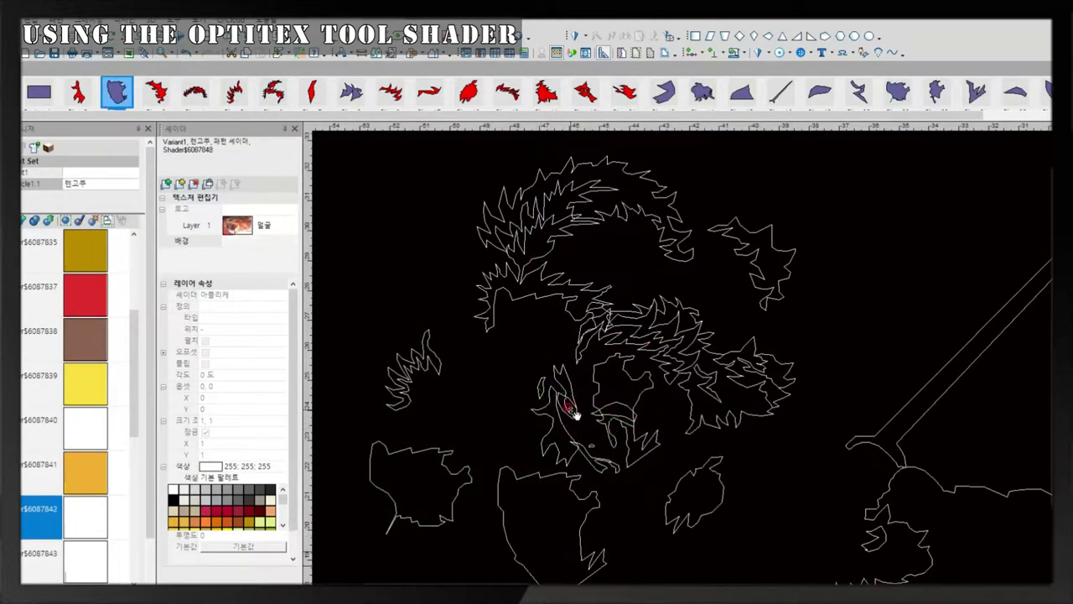
- Inspect the remaining hair and head pieces, including the red-shader piece, then show textured fills
left_click(574, 414)
left_click(548, 372)
left_click(716, 518)
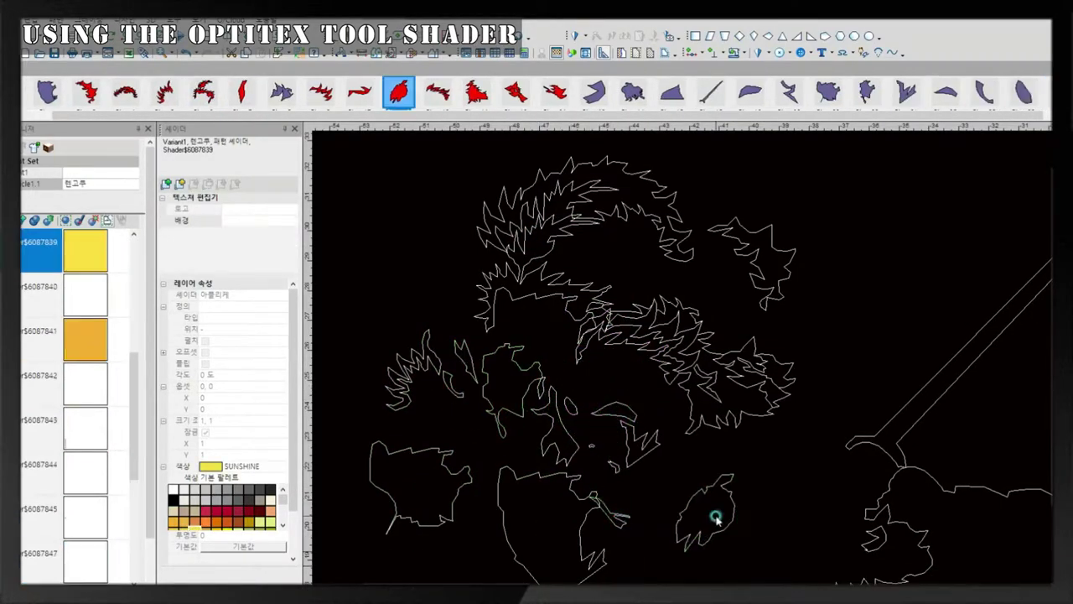
left_click(749, 411)
left_click(701, 355)
left_click(824, 355)
left_click(853, 343)
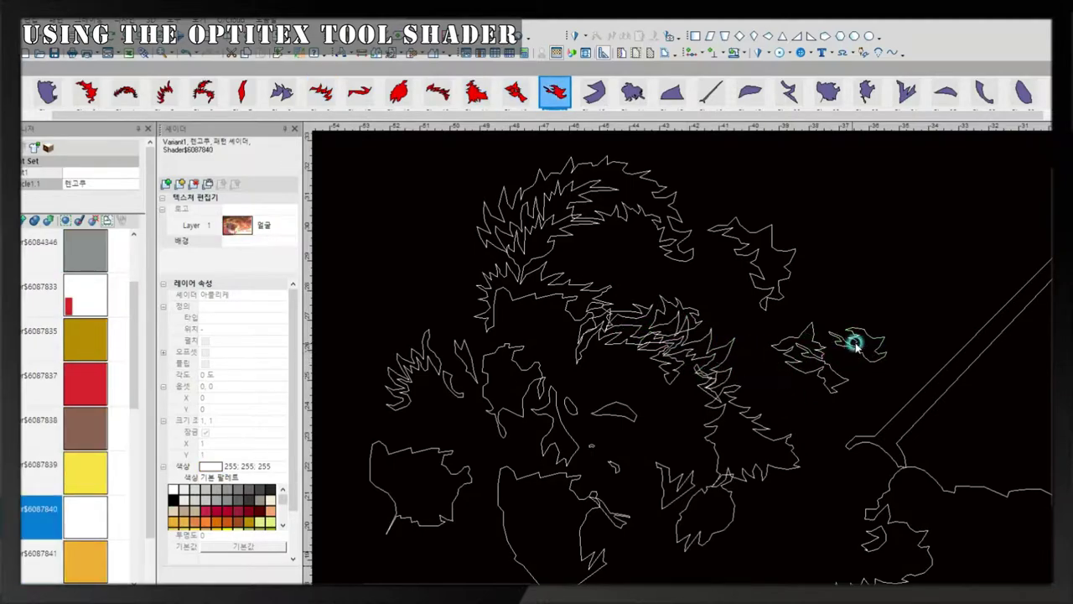
left_click(585, 339)
left_click(551, 330)
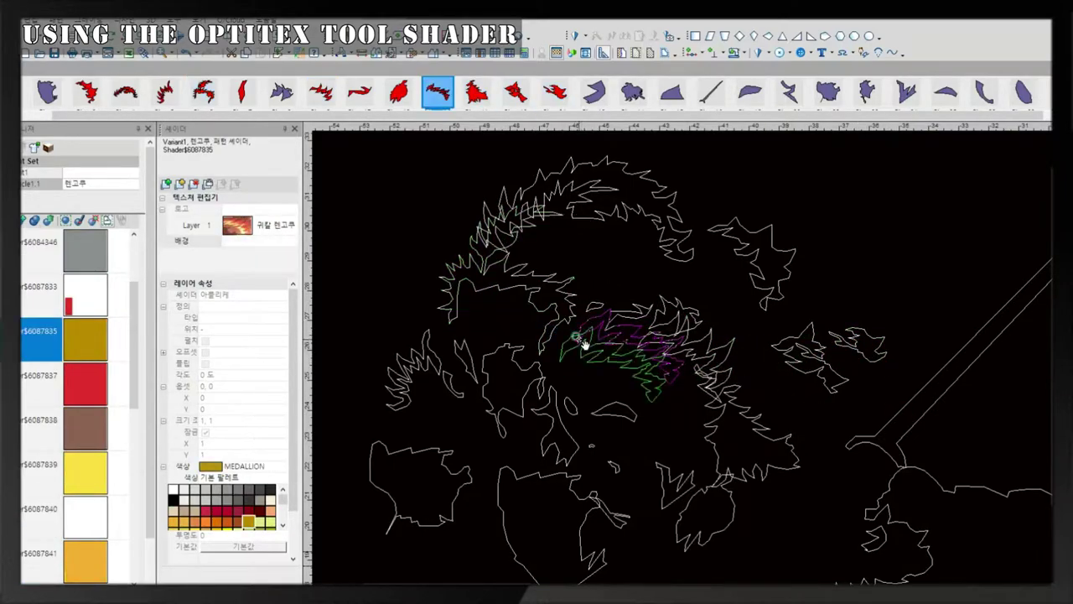
left_click(594, 284)
left_click(622, 52)
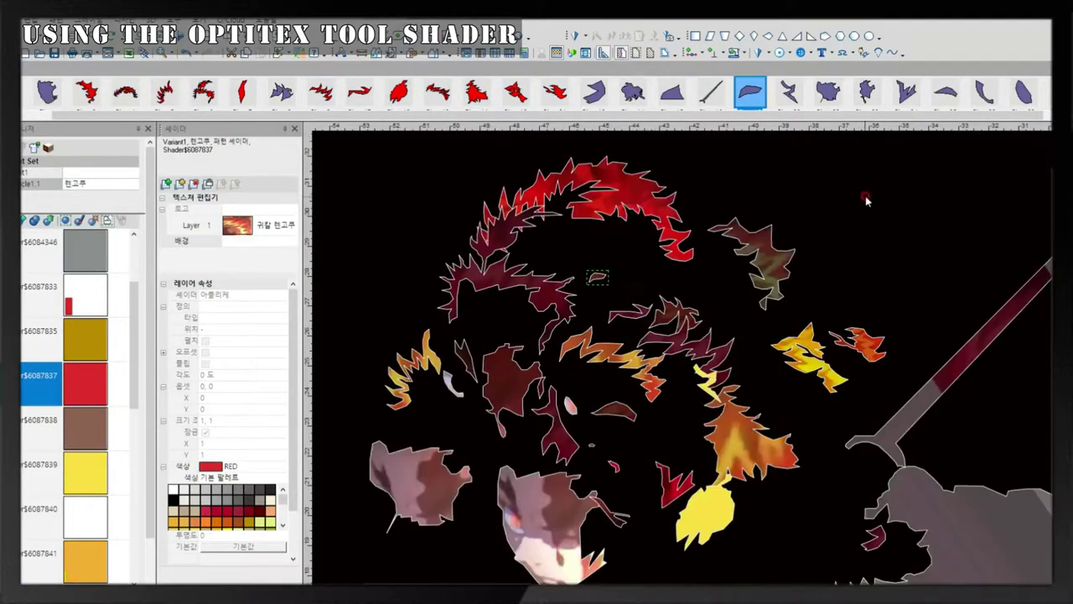
left_click(975, 526)
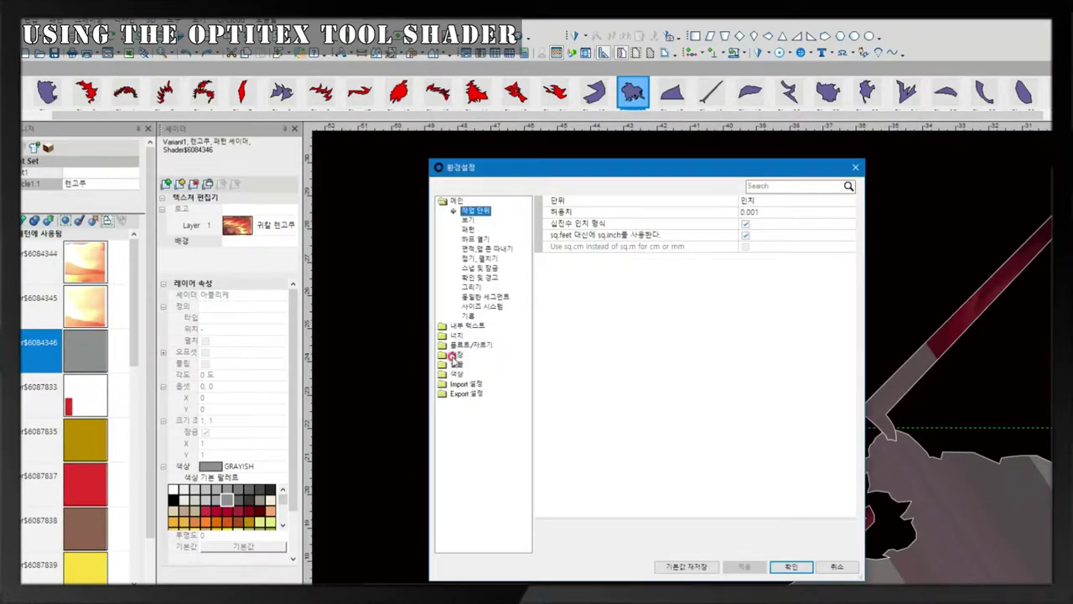
- In 환경설정 > 색상 > 명령, set 현재 외곽선 and 시접 외부요소 to black and confirm
left_click(456, 373)
left_click(468, 268)
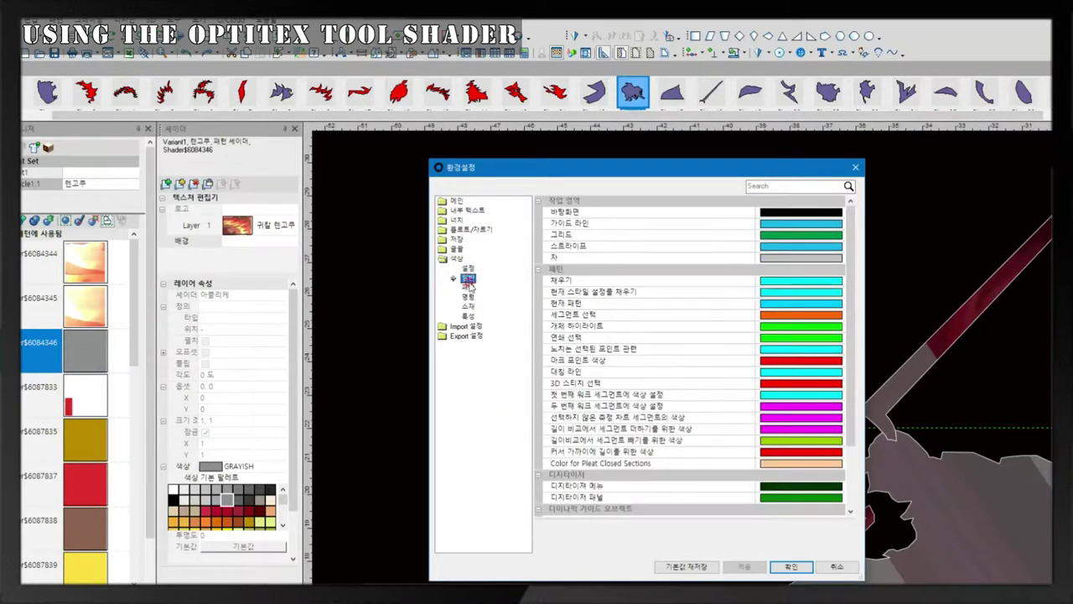
left_click(468, 277)
left_click(467, 297)
left_click(843, 217)
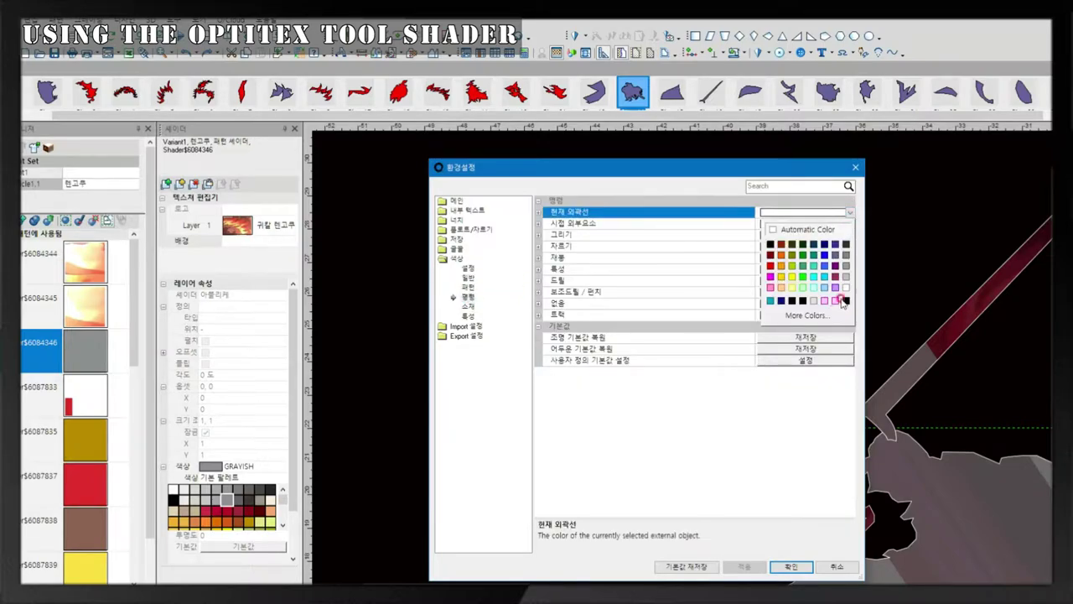
left_click(847, 312)
left_click(848, 223)
left_click(848, 322)
left_click(849, 237)
left_click(845, 312)
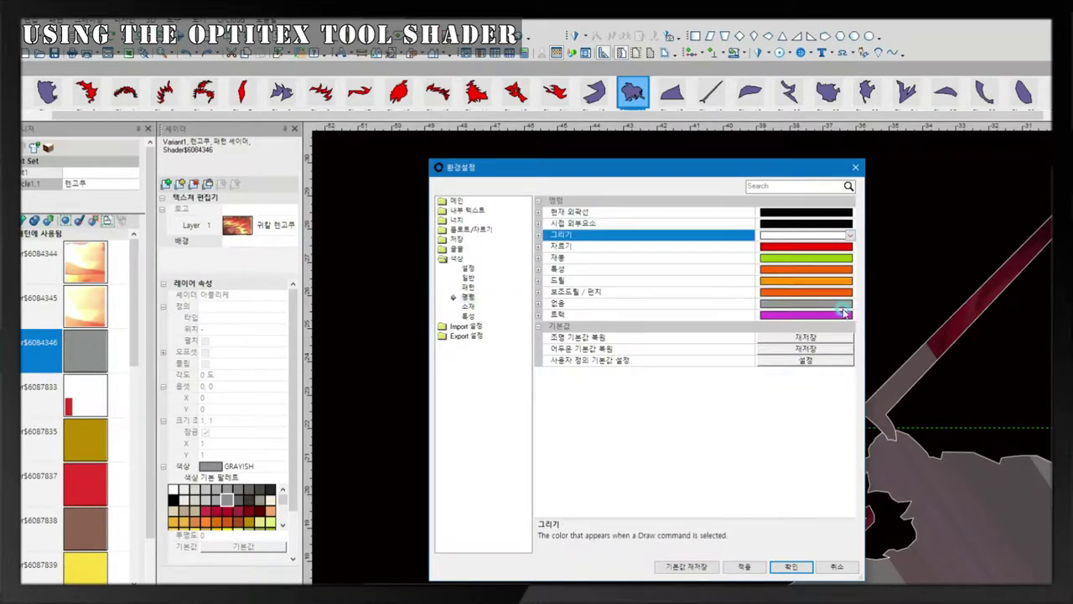
left_click(468, 307)
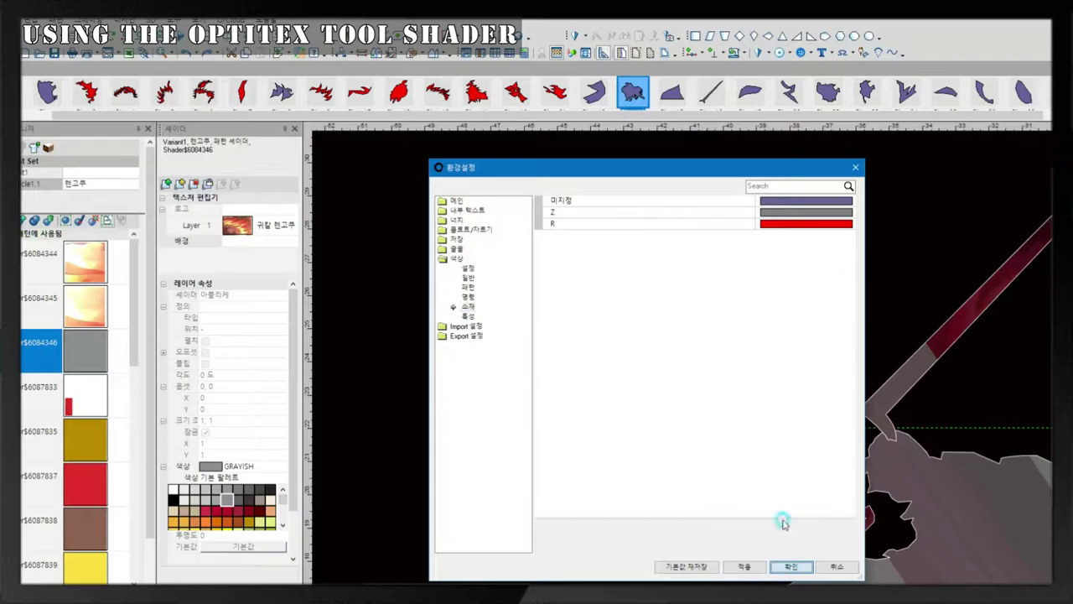
left_click(790, 566)
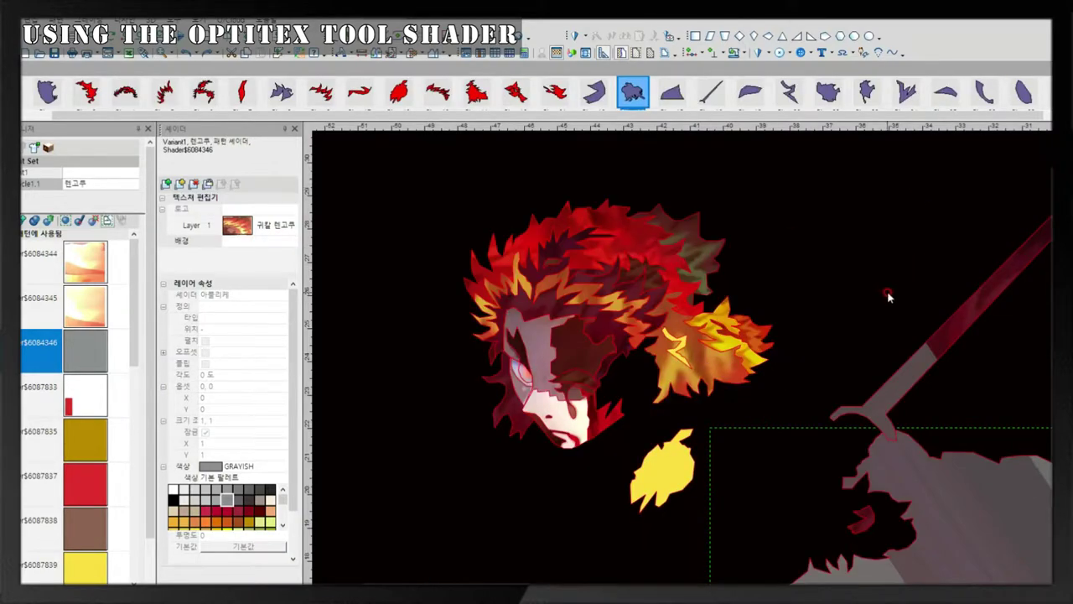
- Set the 현재 외곽선 (current outline) colour to red in 환경설정 and confirm
left_click(663, 54)
left_click(663, 54)
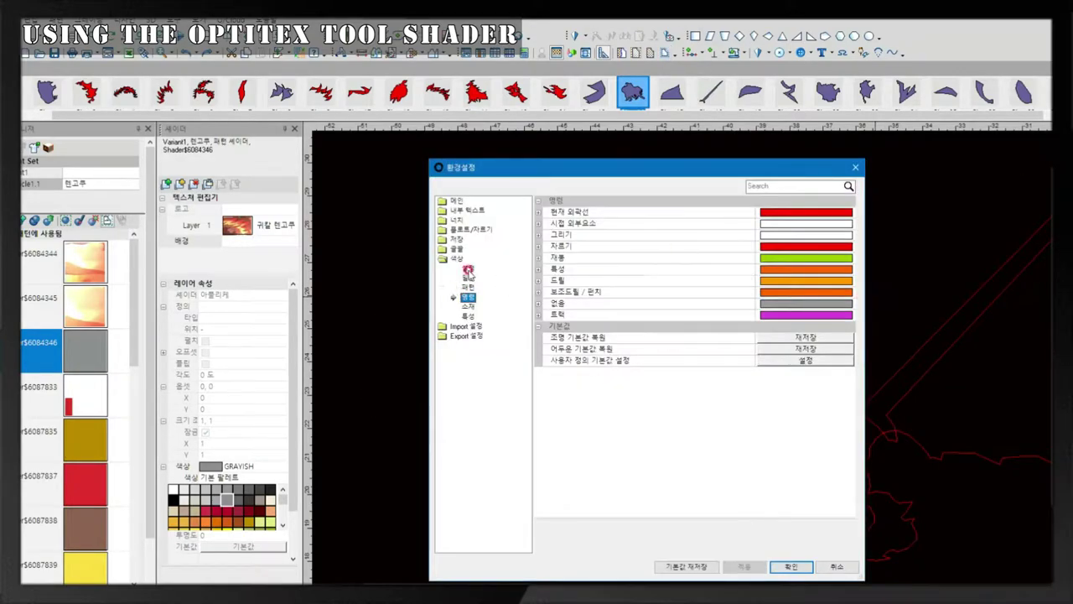
left_click(468, 271)
left_click(805, 201)
left_click(790, 221)
left_click(791, 567)
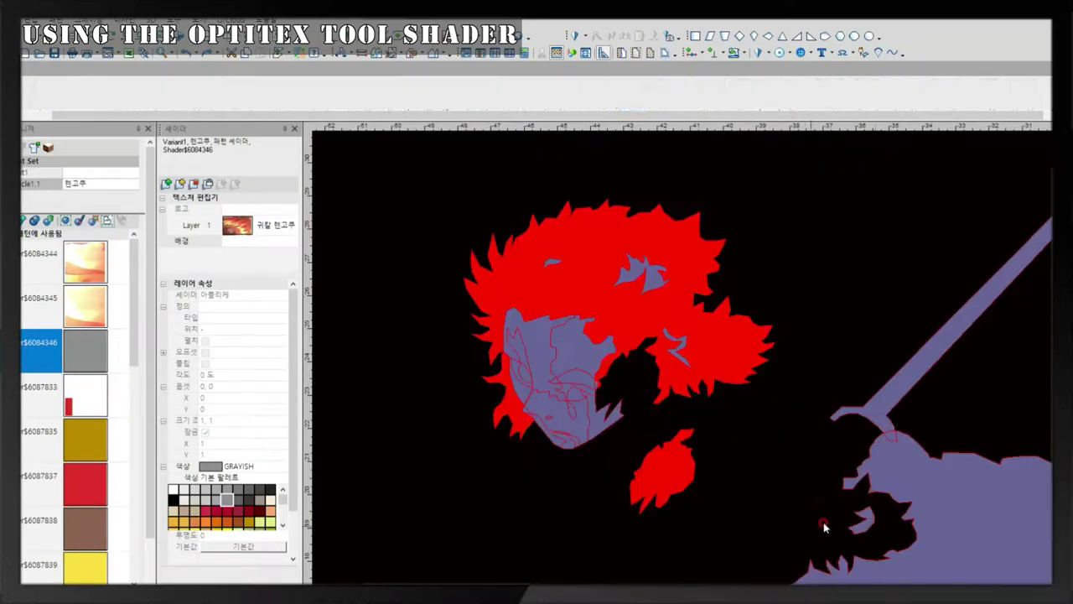
- Display the pieces as white fills with red outlines and select the leaf-shaped piece
left_click(666, 55)
left_click(635, 55)
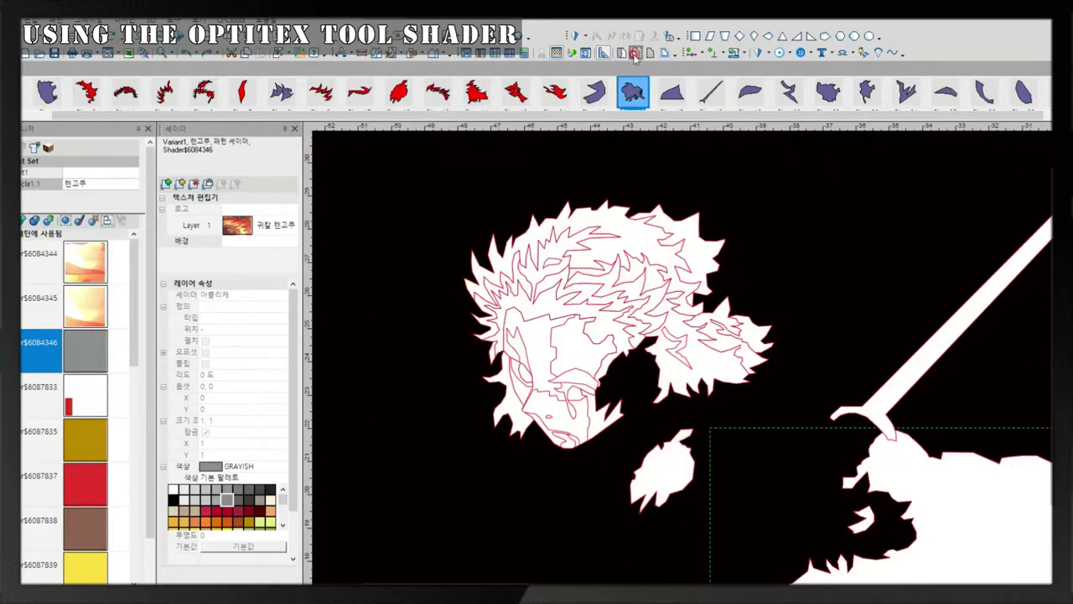
left_click(667, 481)
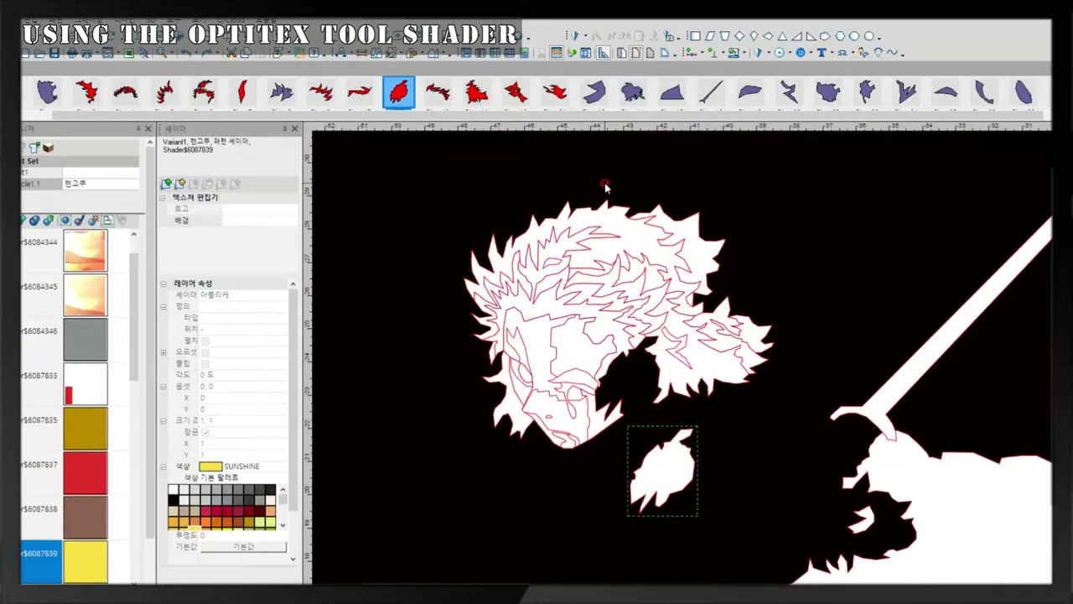
left_click(621, 55)
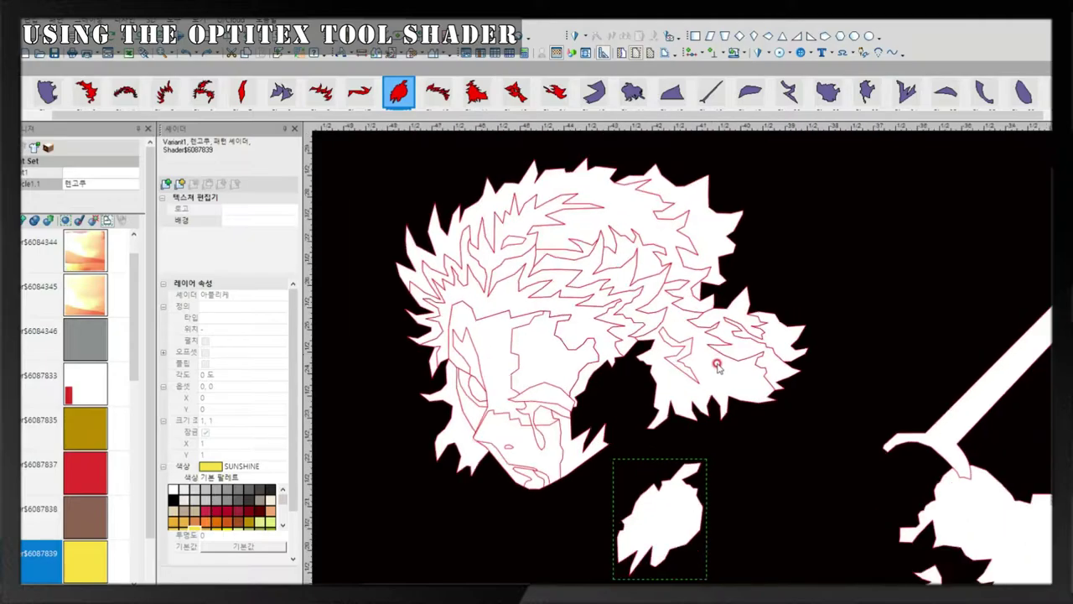
- Load the 망토빨색 red cloak texture onto a small emblem piece as a repeating pattern
left_click(666, 56)
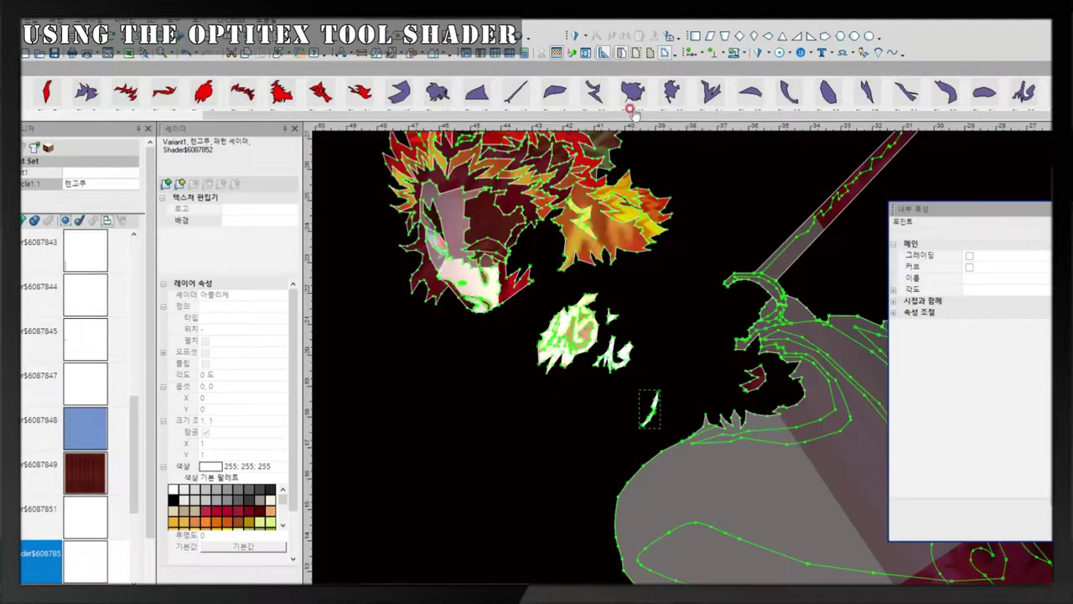
left_click(630, 94)
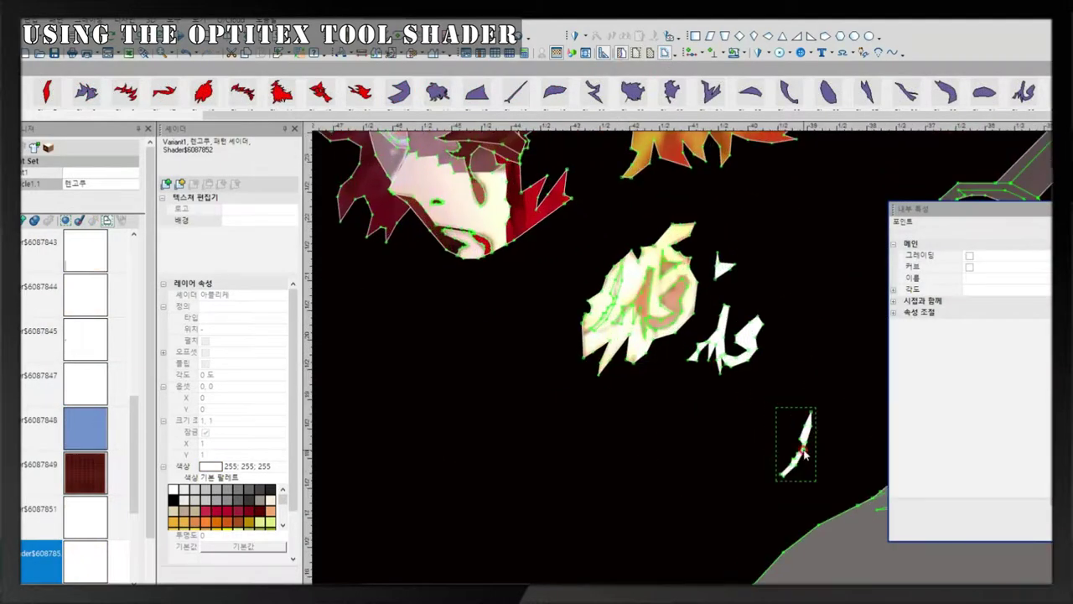
scroll(715, 365, "down", 1)
scroll(719, 366, "down", 1)
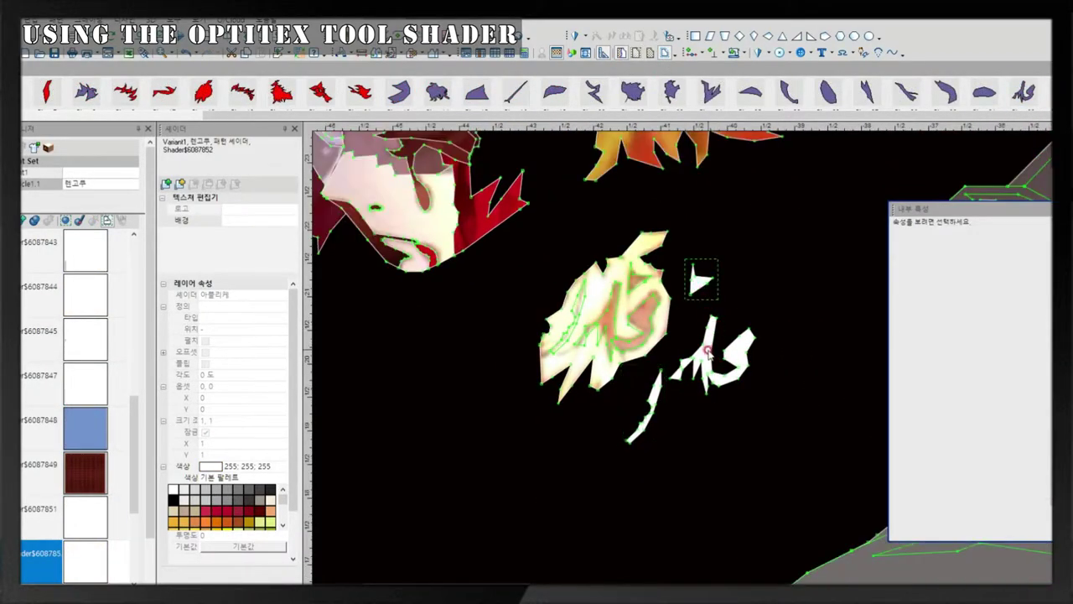
left_click(167, 183)
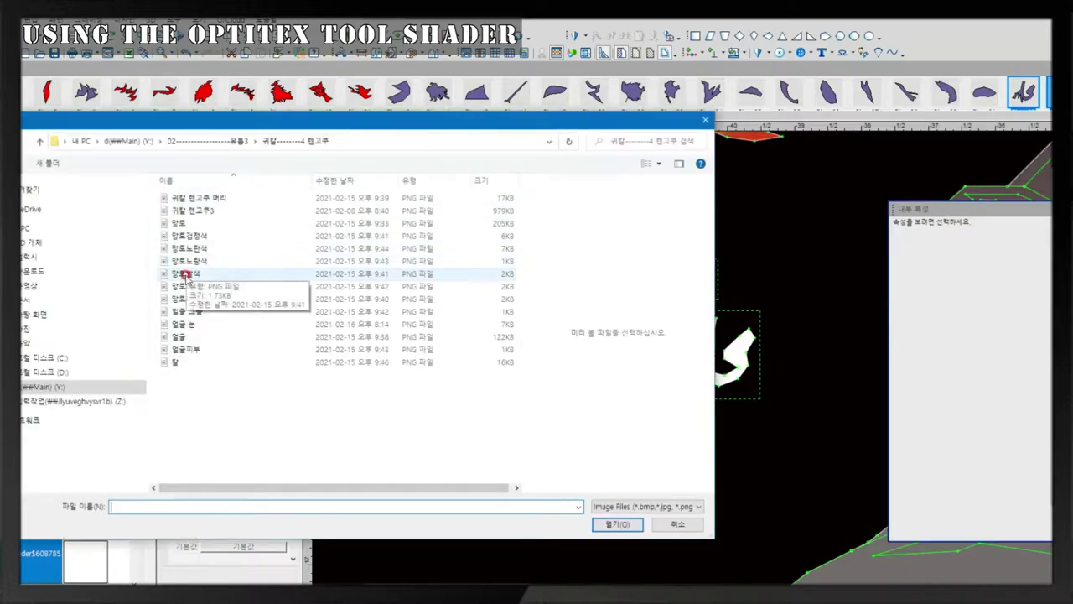
left_click(186, 286)
double_click(186, 273)
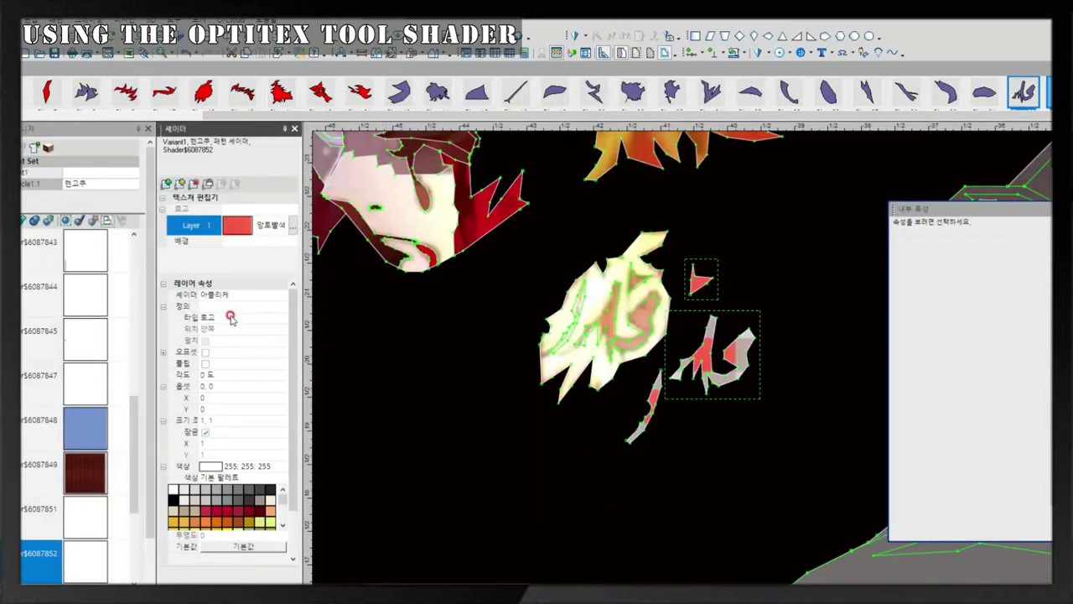
left_click(281, 322)
left_click(239, 362)
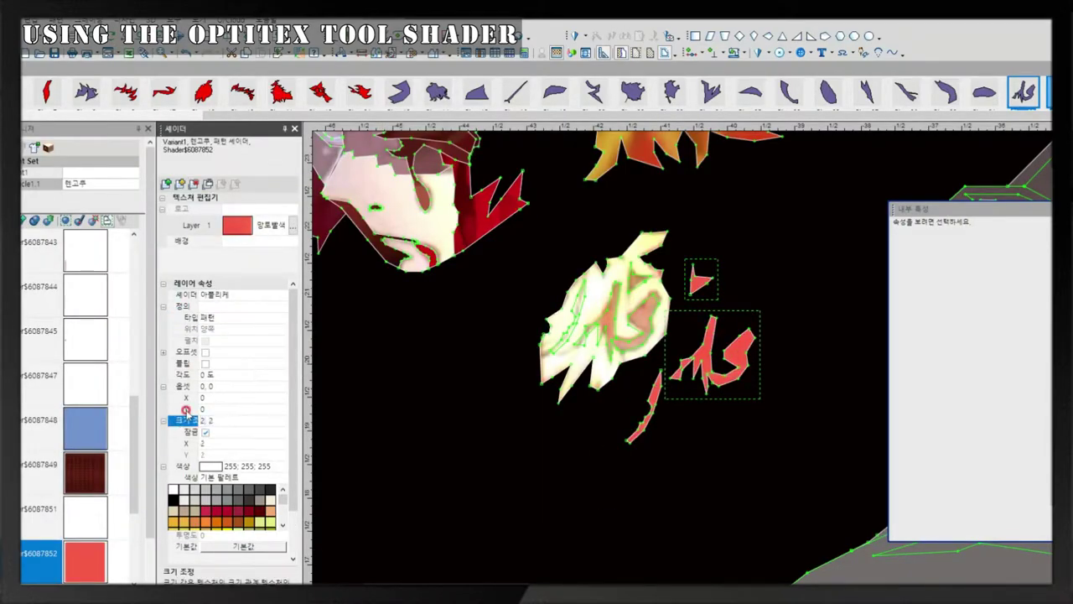
- Replace the layer texture with the flame image at scale 3, rotated about 78 degrees
scroll(677, 322, "up", 1)
scroll(677, 323, "up", 1)
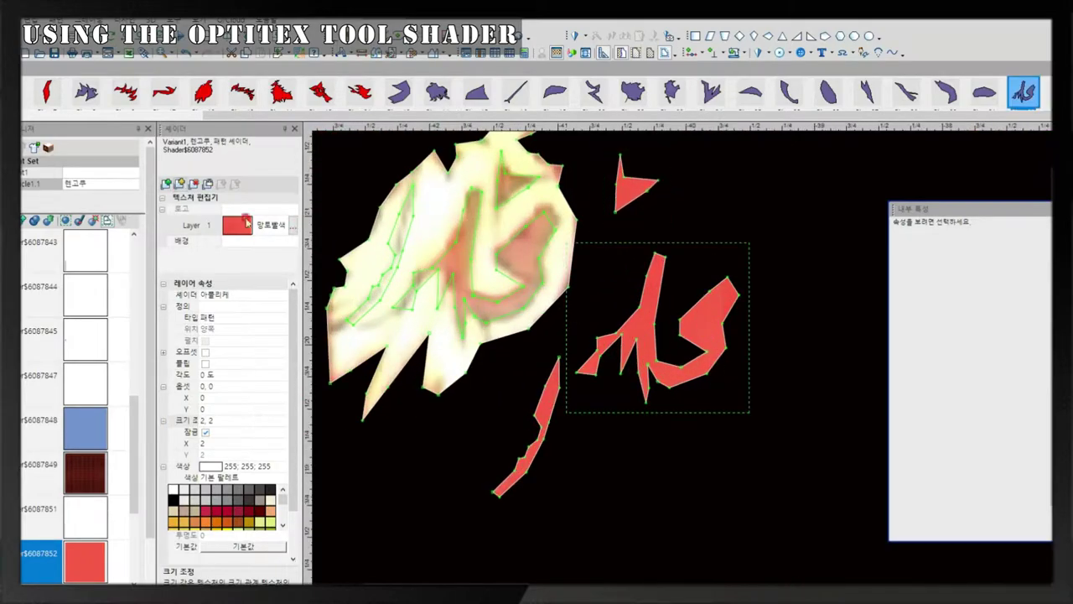
left_click(293, 224)
left_click(184, 271)
left_click(196, 202)
double_click(196, 201)
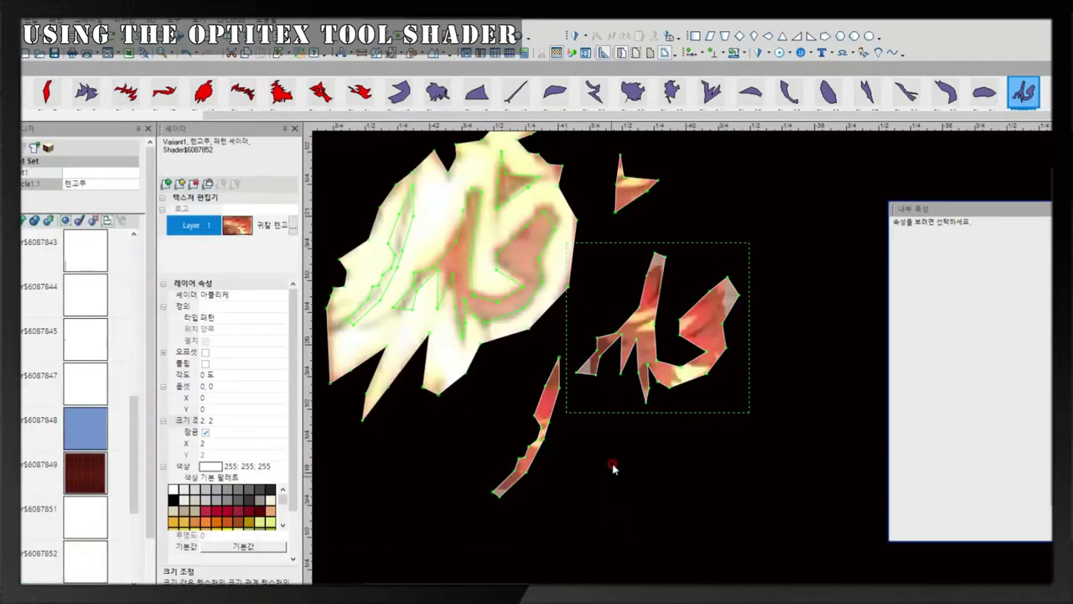
left_click(210, 419)
type("3")
key("Return")
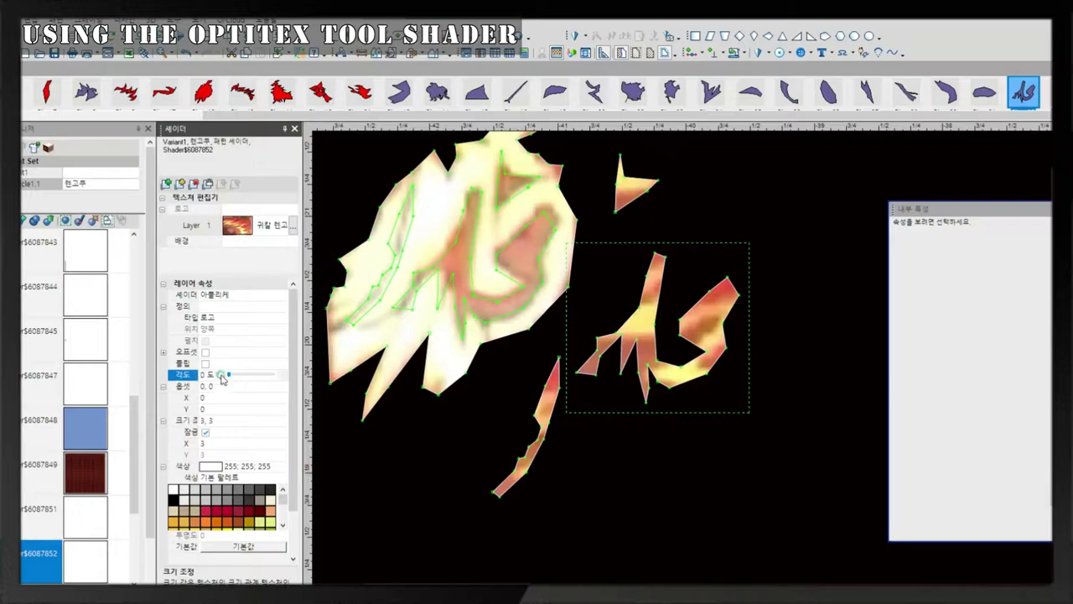
left_click_drag(283, 377, 283, 379)
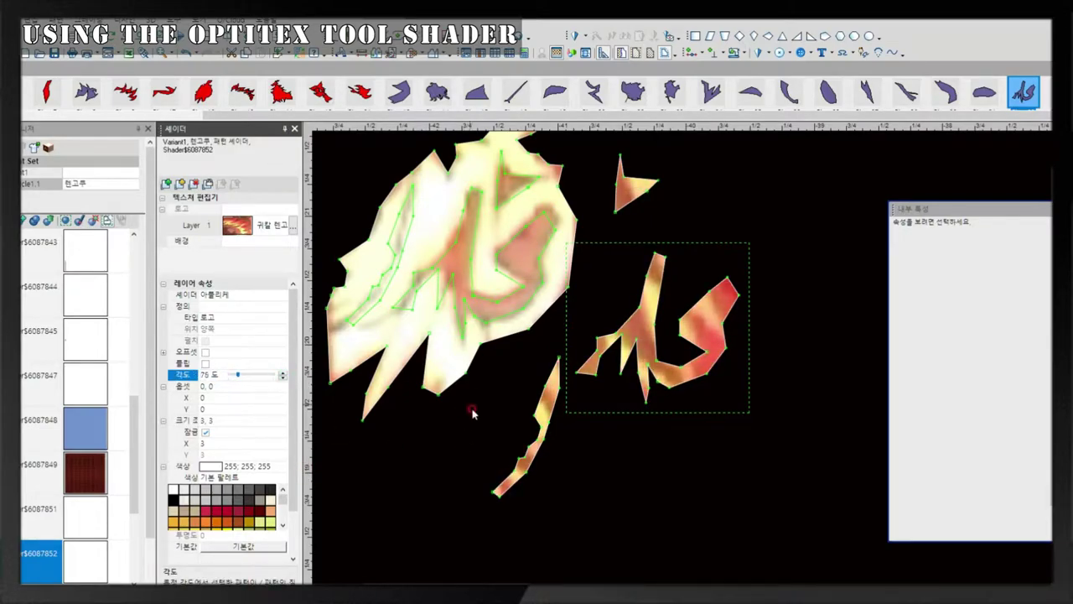
- Tint the selected emblem pieces red, then orange, and pick out the thin sliver piece
left_click(639, 330)
left_click(205, 513)
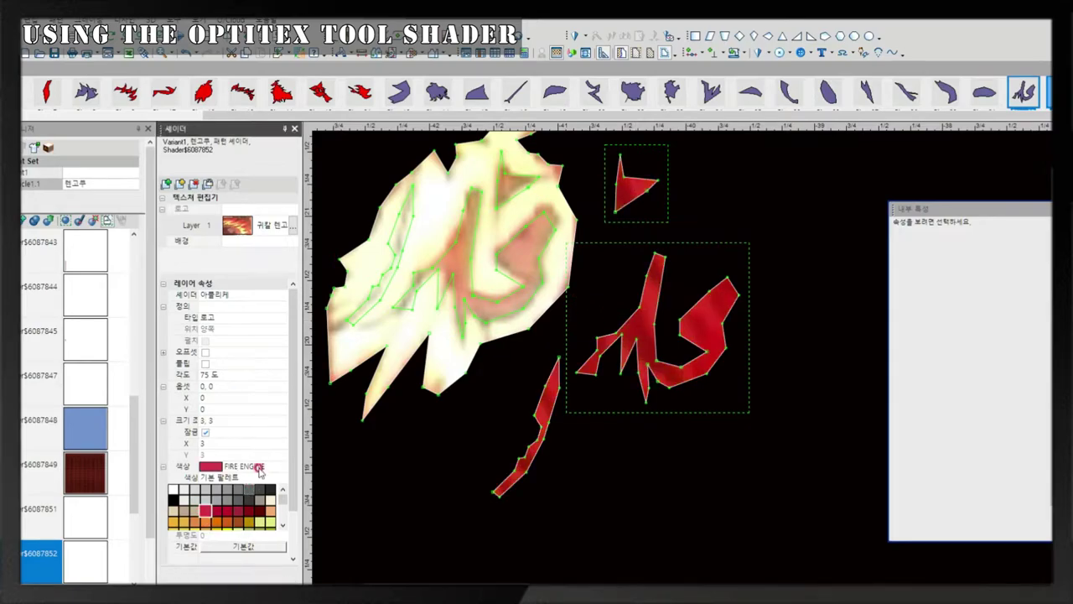
left_click(280, 501)
scroll(734, 359, "up", 3)
left_click(735, 359)
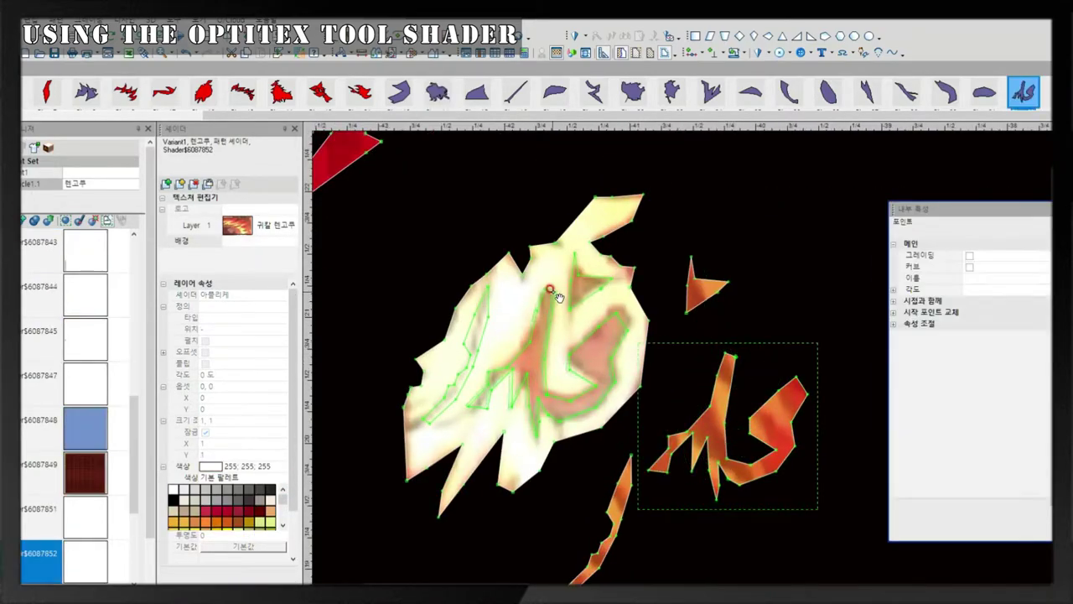
left_click(550, 292)
left_click(714, 285)
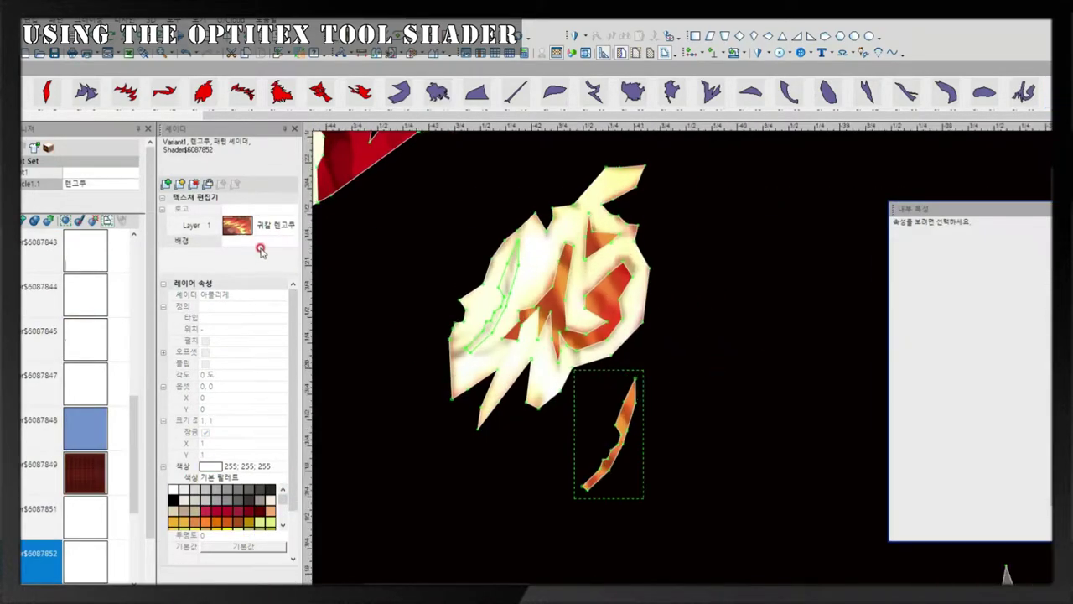
left_click(106, 221)
- Give the thin sliver the flame texture tinted ANTIQUE GREY at a 122° angle
left_click(622, 423)
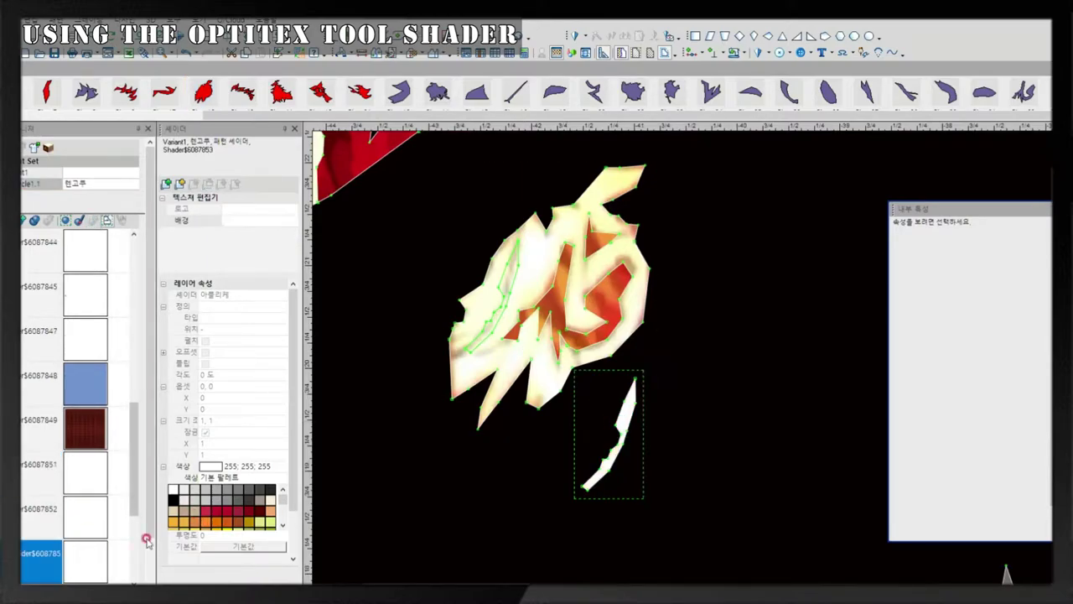
left_click(166, 182)
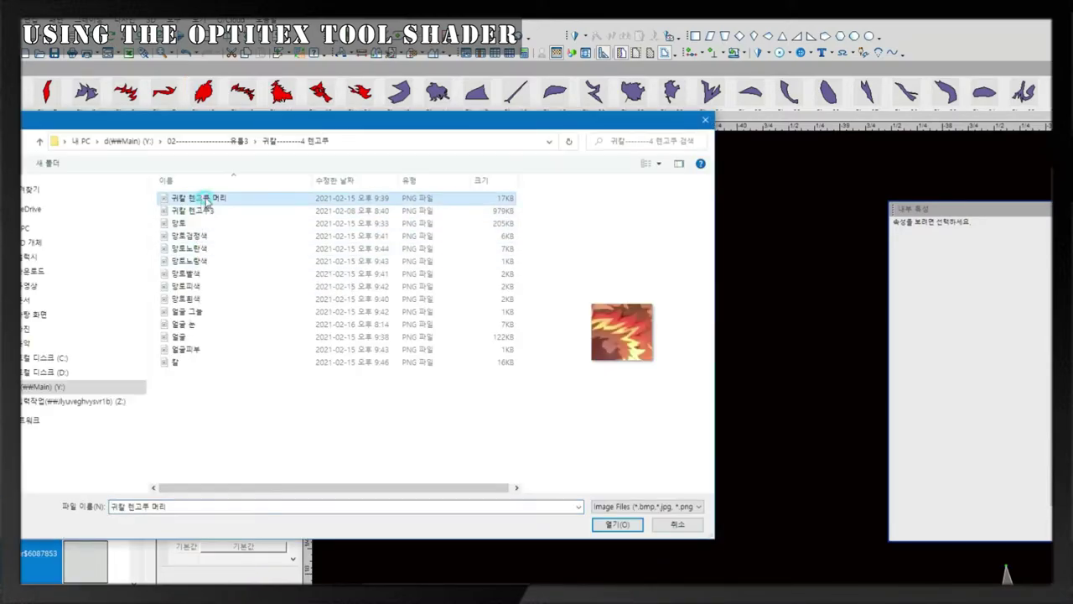
double_click(192, 198)
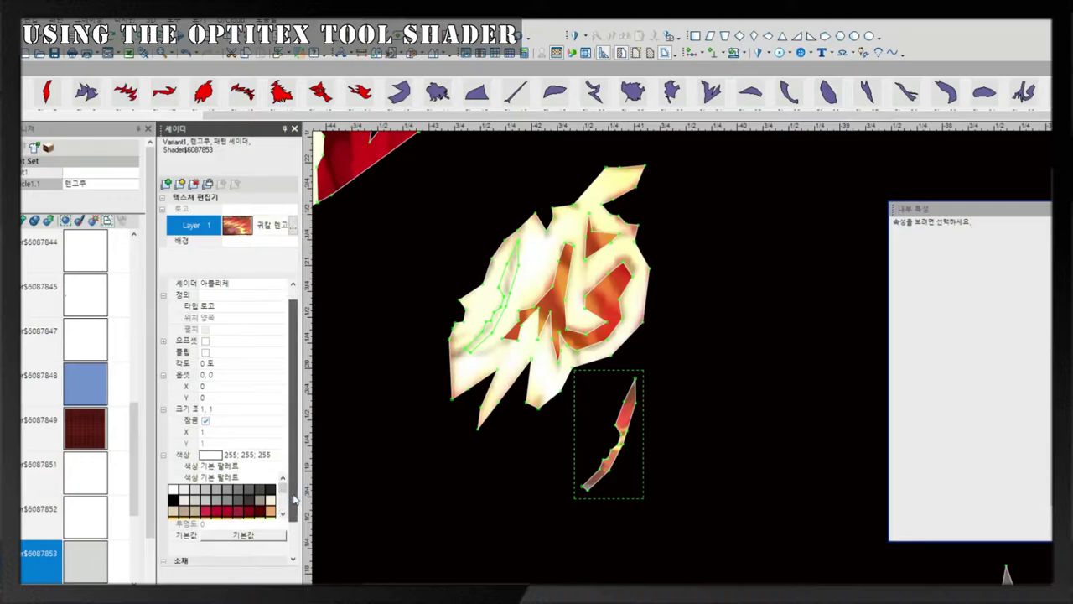
left_click(212, 491)
left_click(282, 363)
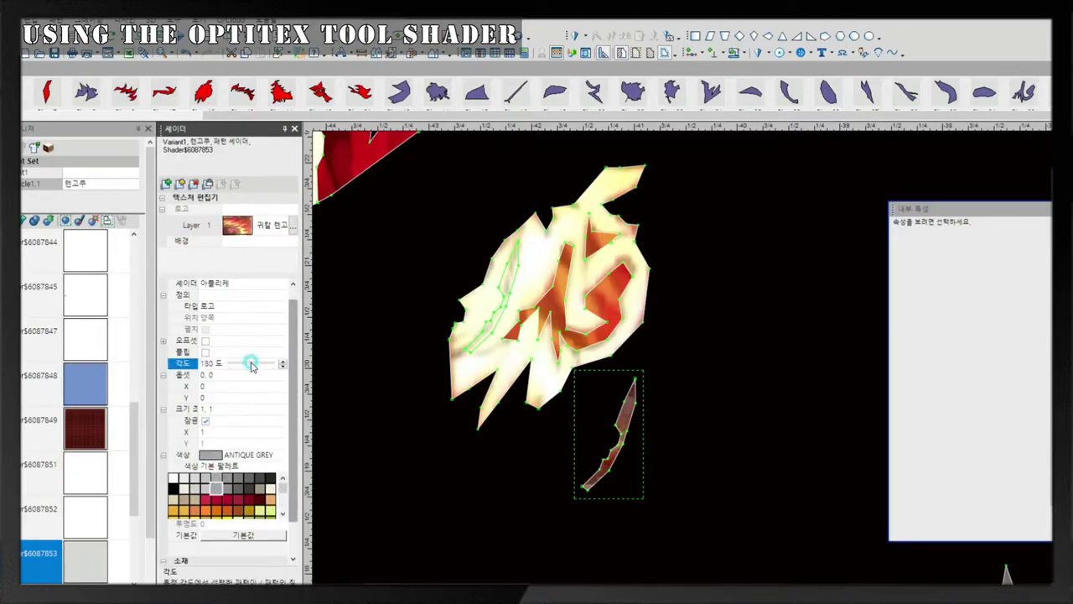
left_click_drag(245, 366, 244, 366)
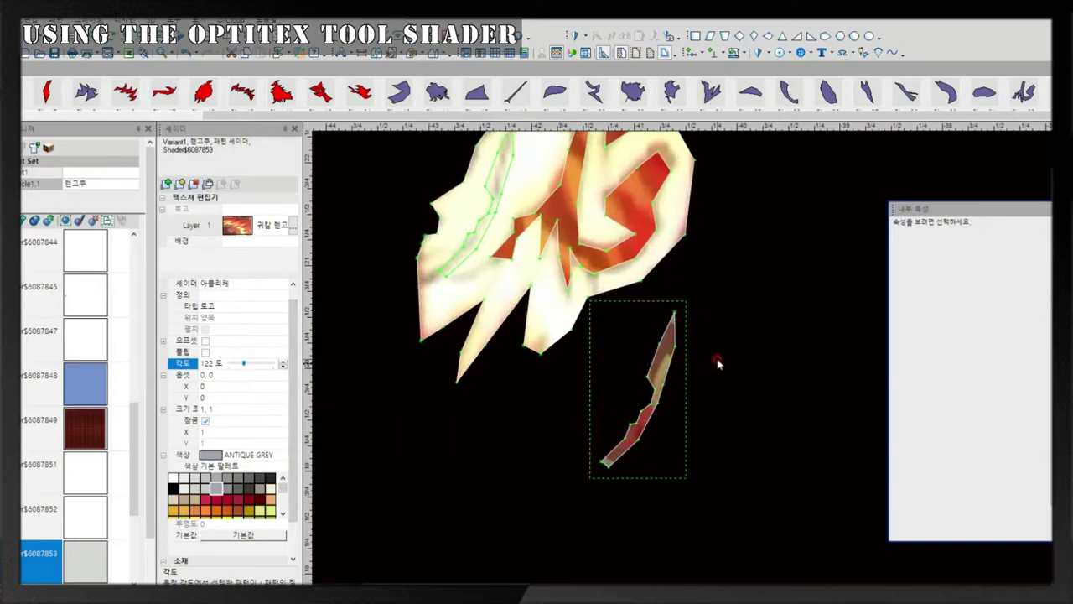
- Fit the sliver onto the large emblem piece and move the assembled emblem onto the character's hair
left_click_drag(719, 364, 660, 283)
scroll(718, 364, "down", 2)
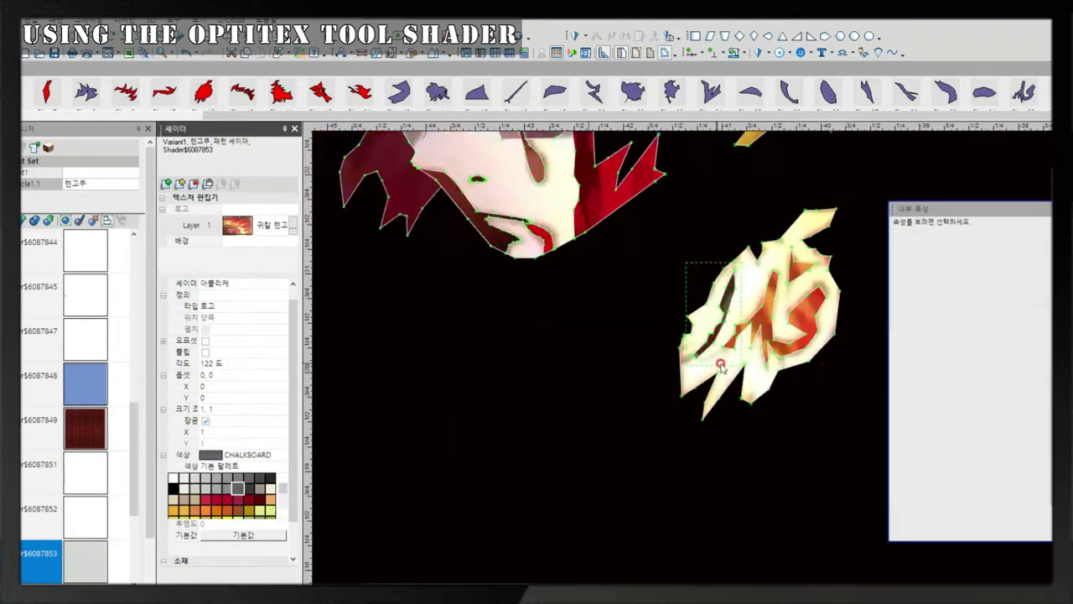
scroll(579, 508, "down", 3)
left_click(737, 442)
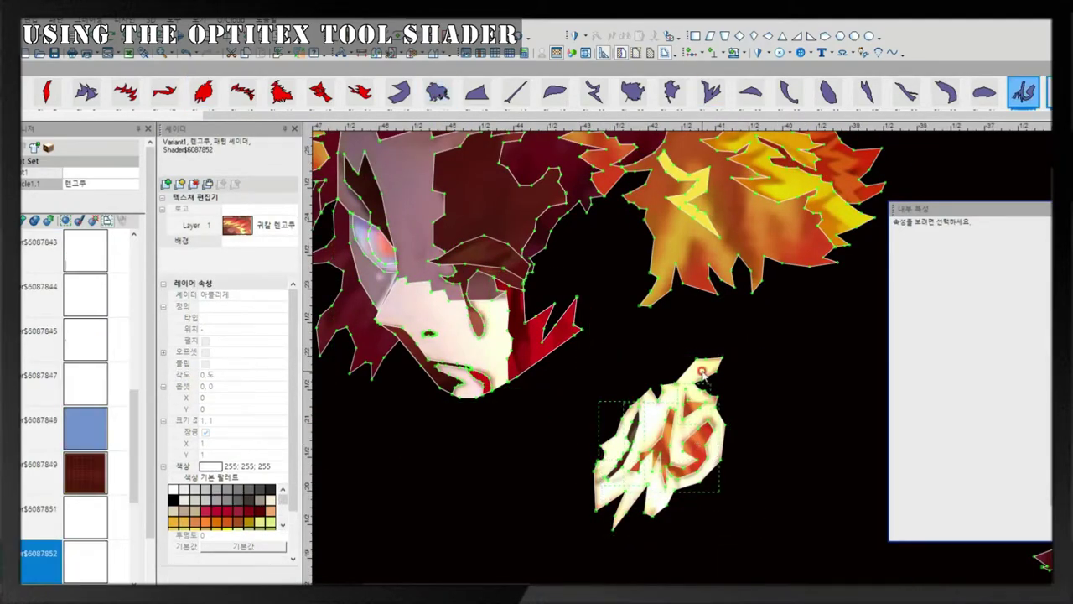
left_click_drag(776, 514, 686, 359)
scroll(696, 360, "down", 2)
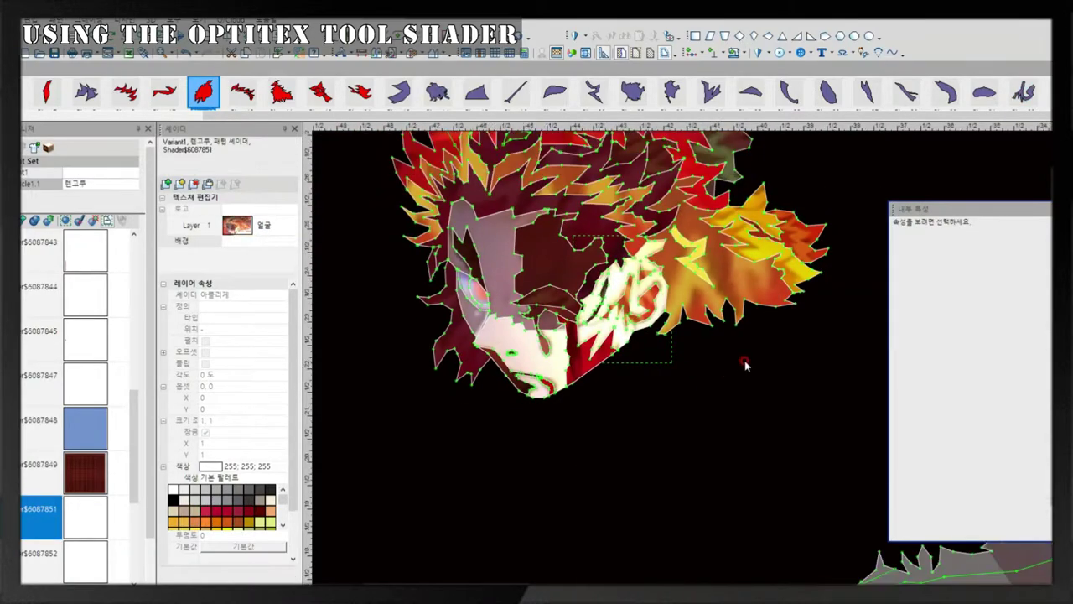
scroll(746, 364, "up", 1)
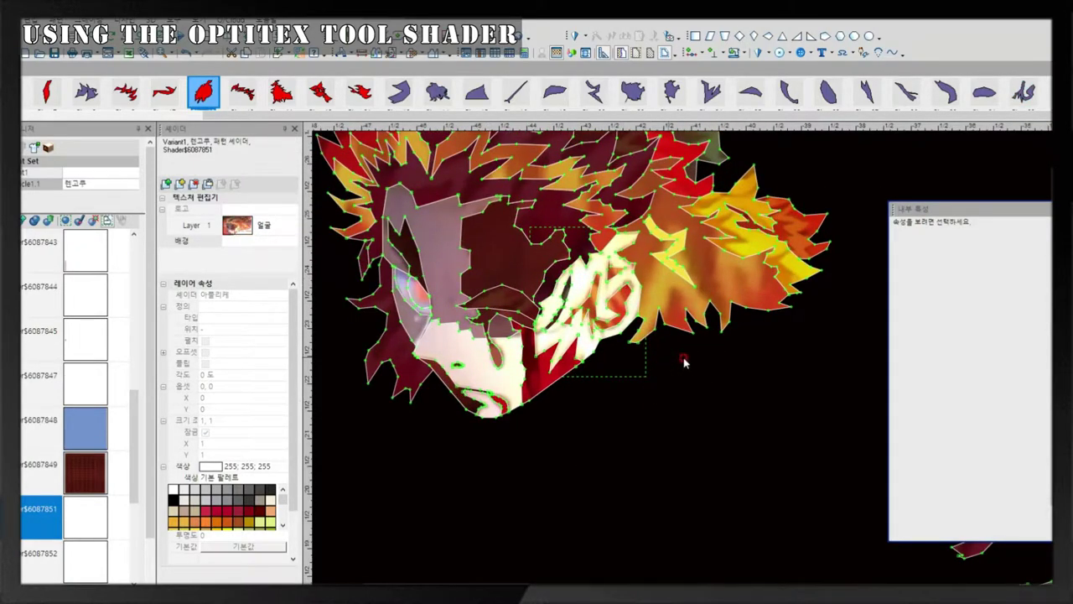
scroll(684, 361, "down", 1)
left_click(717, 364)
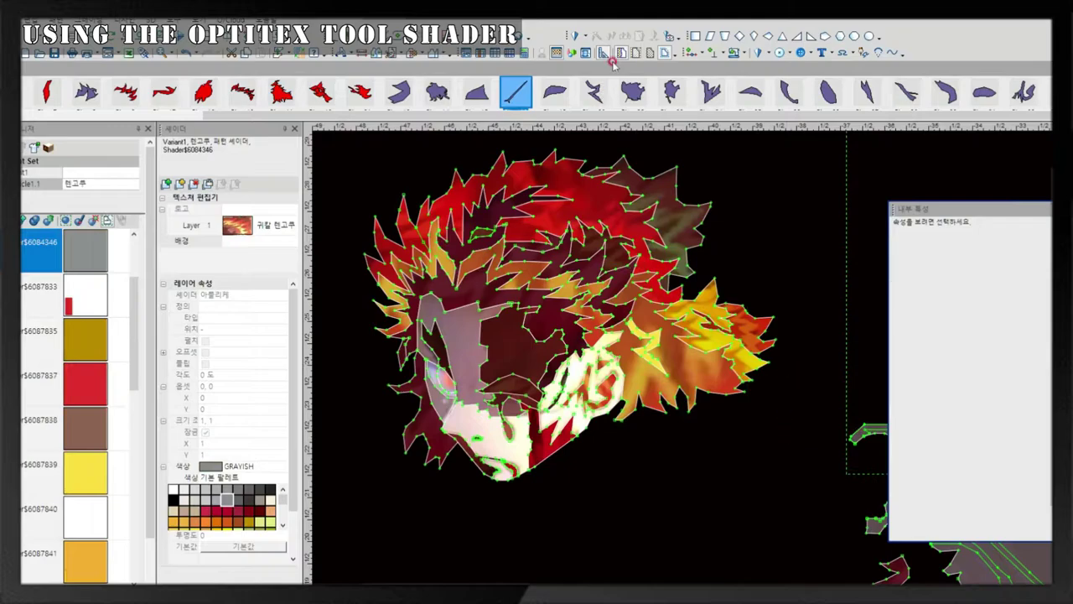
- Select the emblem on the head and close the floating Internal Properties panel
left_click(788, 226)
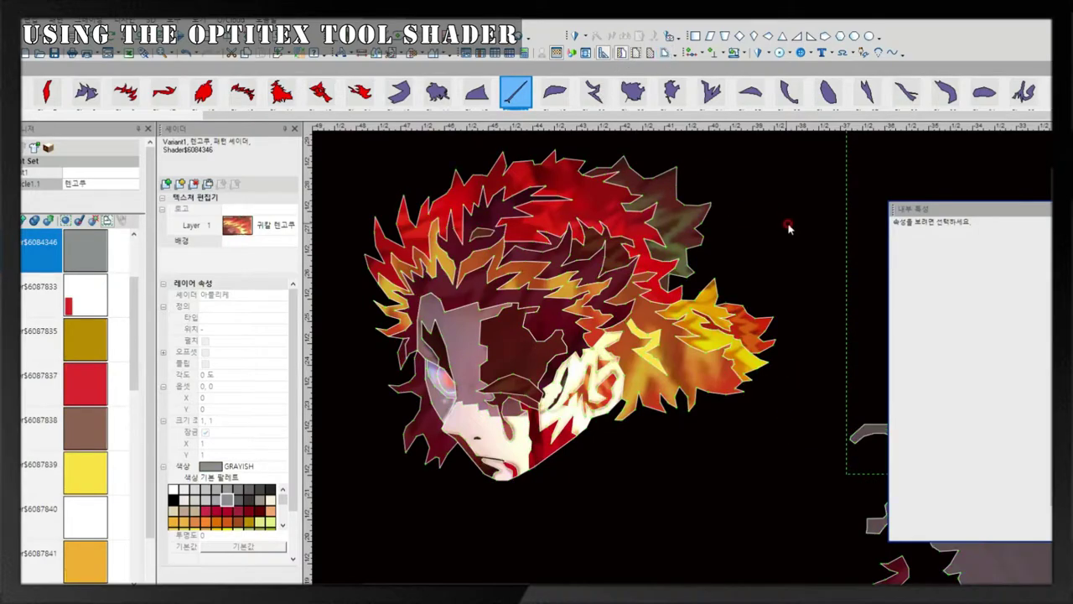
left_click(600, 344)
left_click(185, 466)
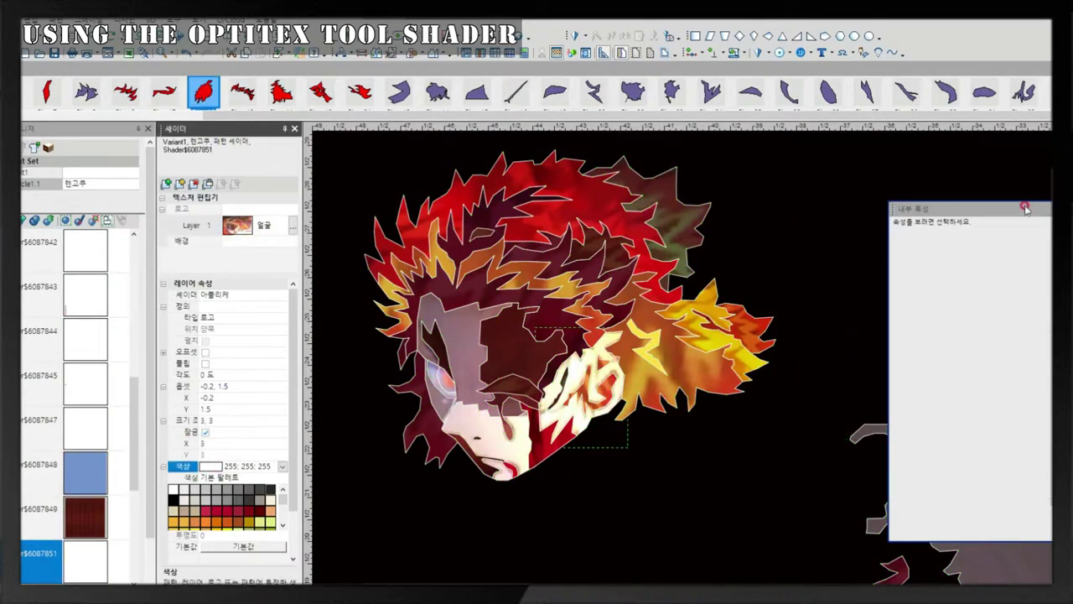
left_click(1024, 208)
scroll(707, 293, "up", 2)
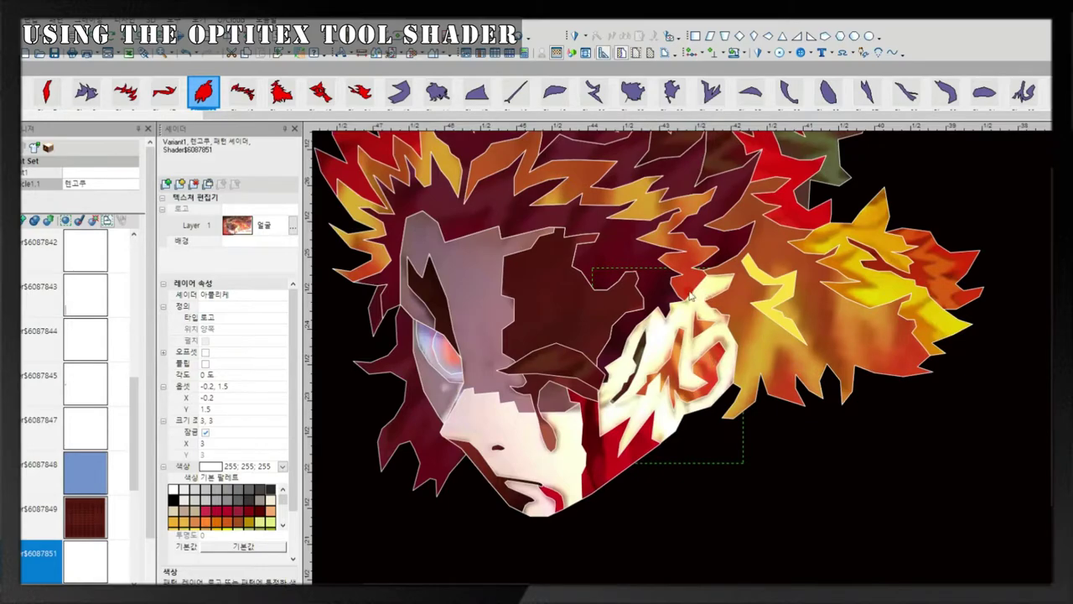
scroll(266, 473, "down", 2)
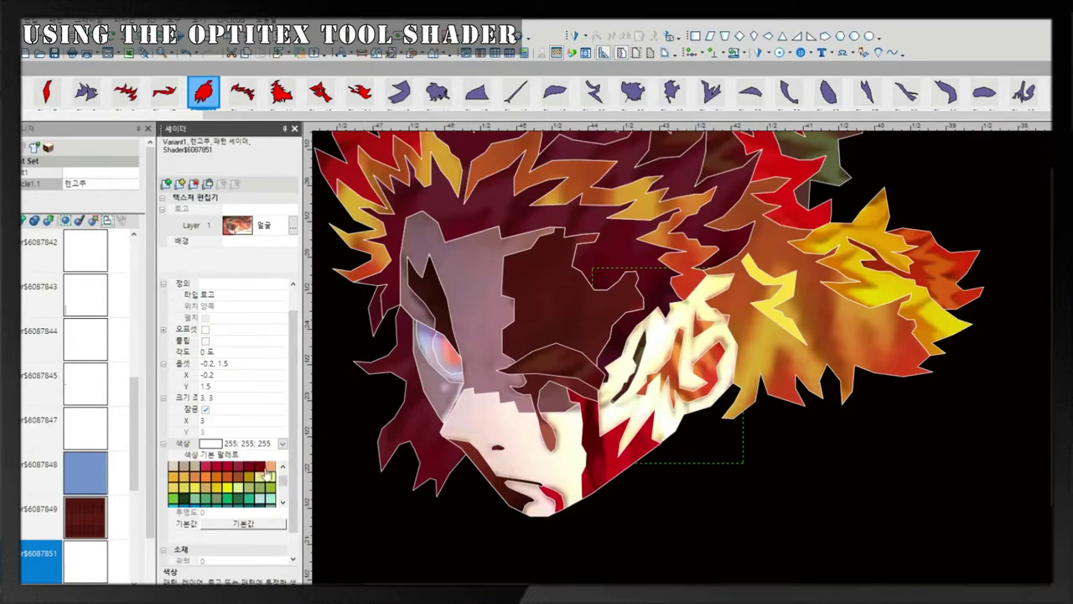
- Try dark red, ROSY, red, SUN GLOW and ORANGE tints on the emblem
left_click(259, 471)
scroll(268, 477, "down", 2)
left_click(226, 484)
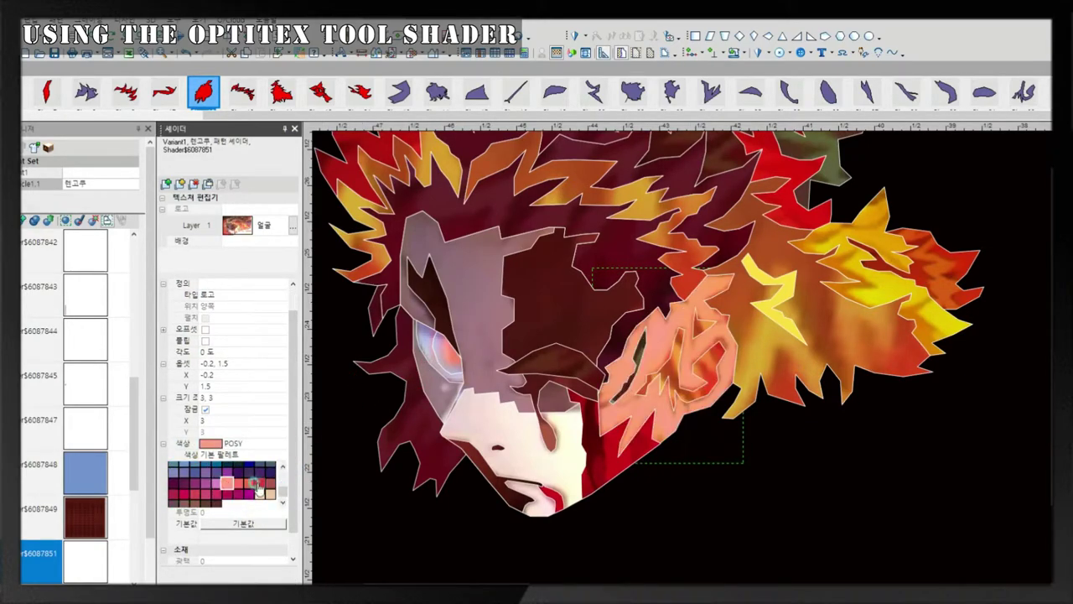
left_click(259, 488)
scroll(251, 487, "up", 2)
left_click(216, 487)
left_click(202, 488)
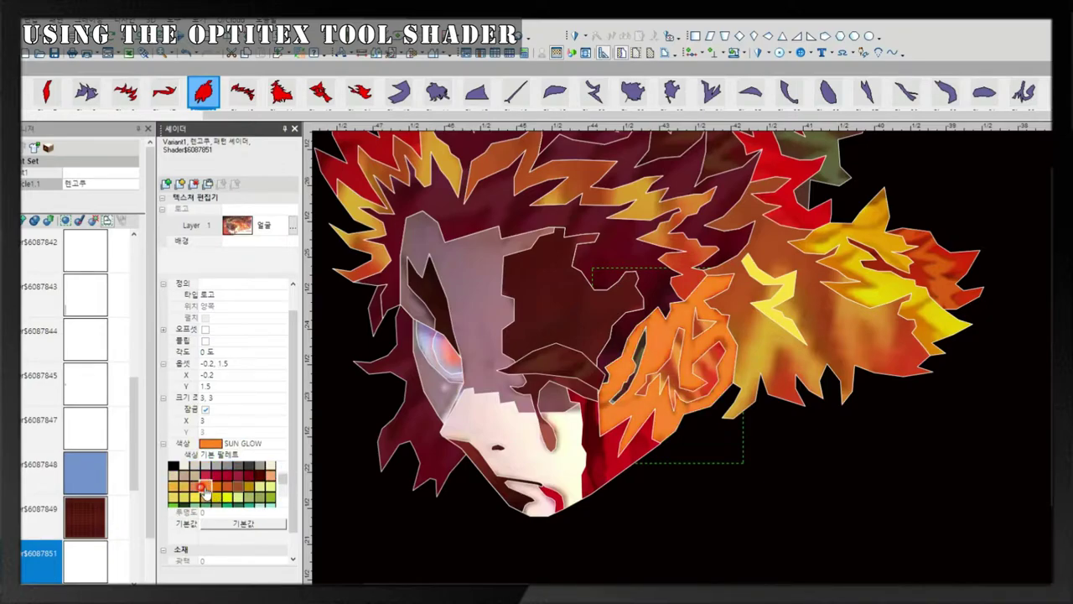
left_click(205, 488)
left_click(190, 488)
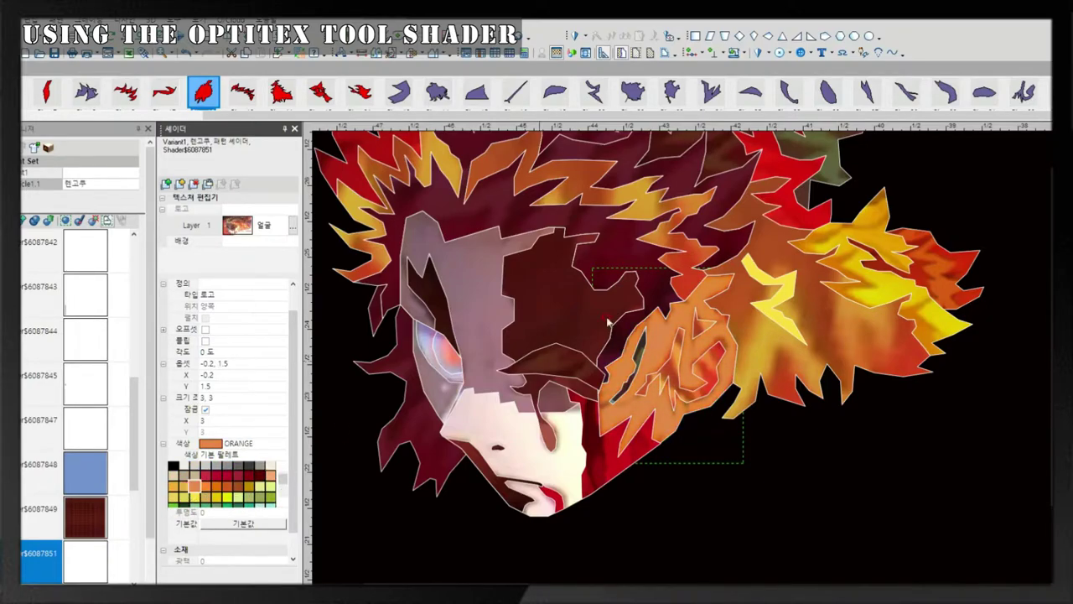
- Reselect the emblem and settle on a DEEP ORANGE tint
left_click(517, 346)
left_click(660, 327)
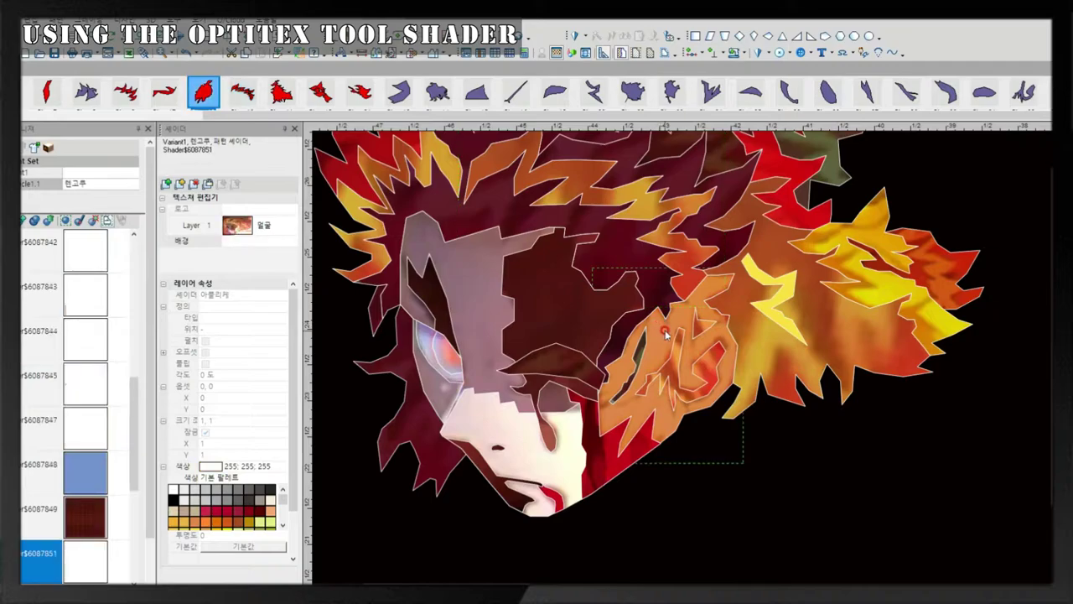
scroll(249, 515, "down", 1)
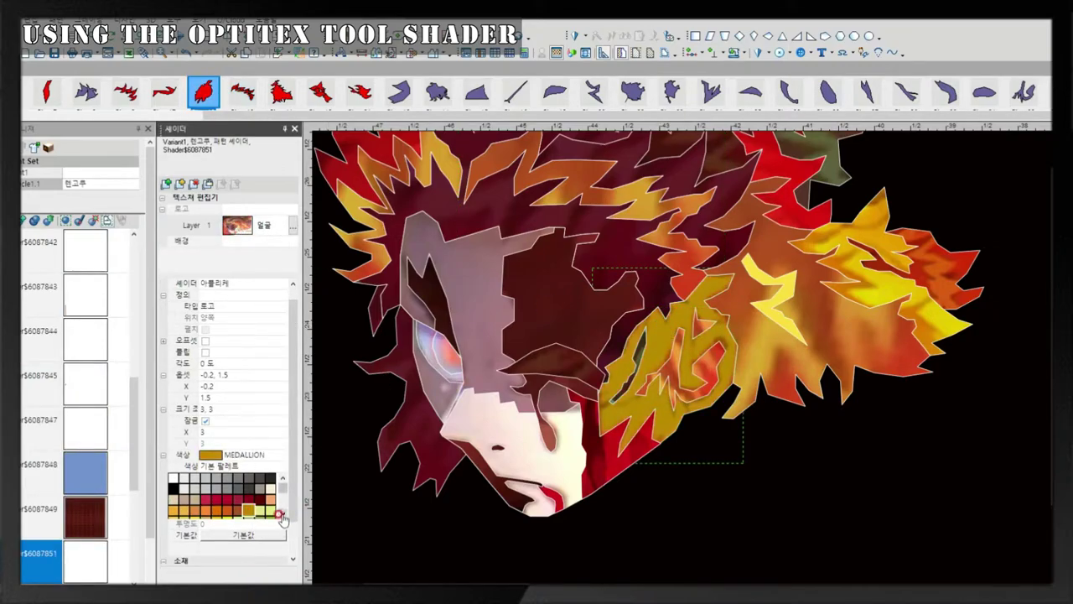
scroll(252, 507, "down", 2)
left_click(225, 489)
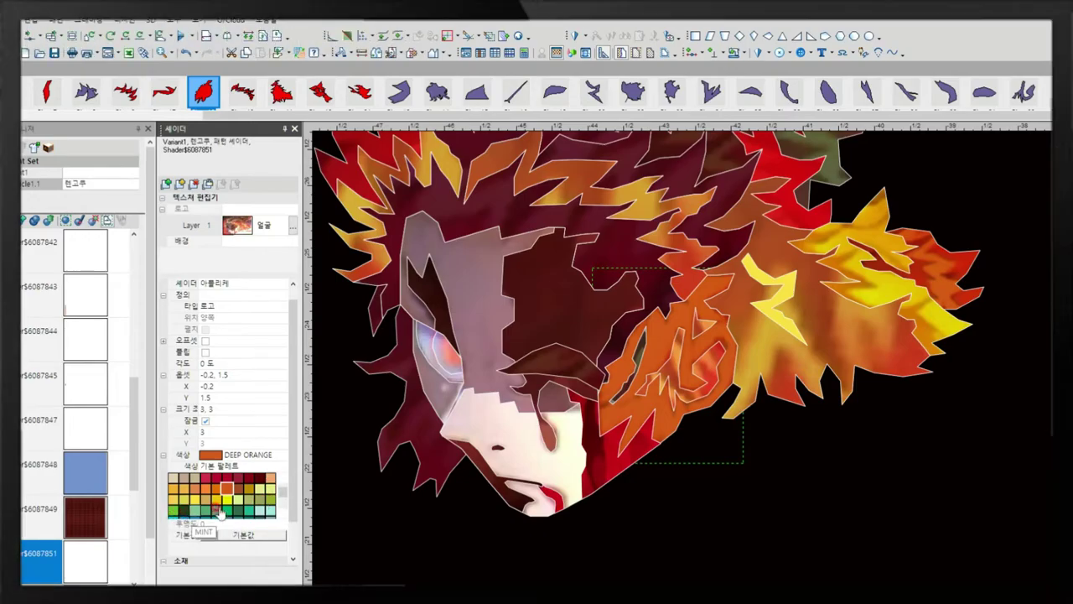
left_click(283, 501)
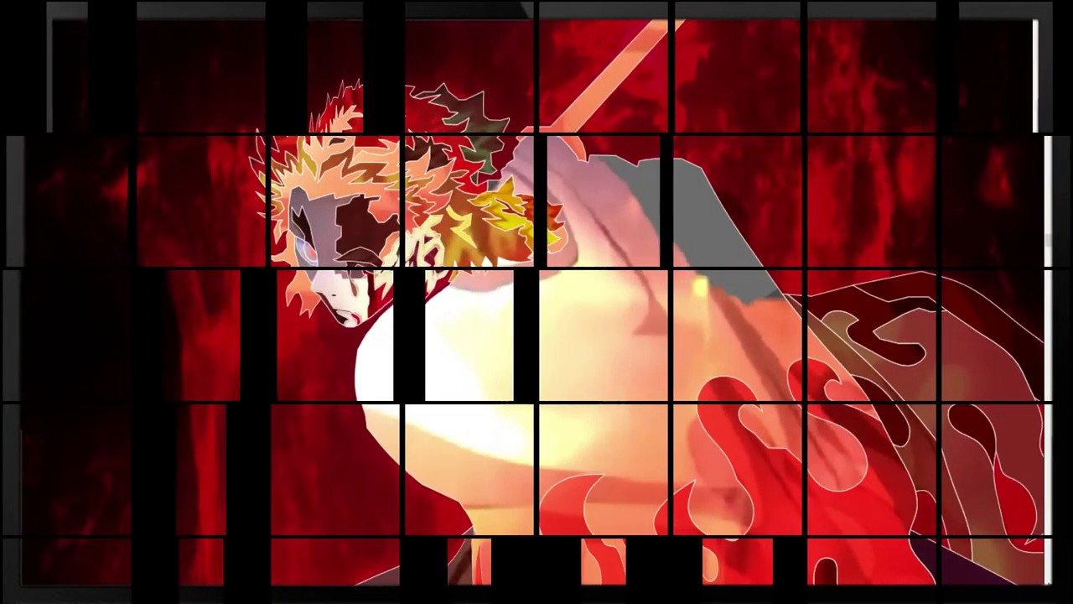